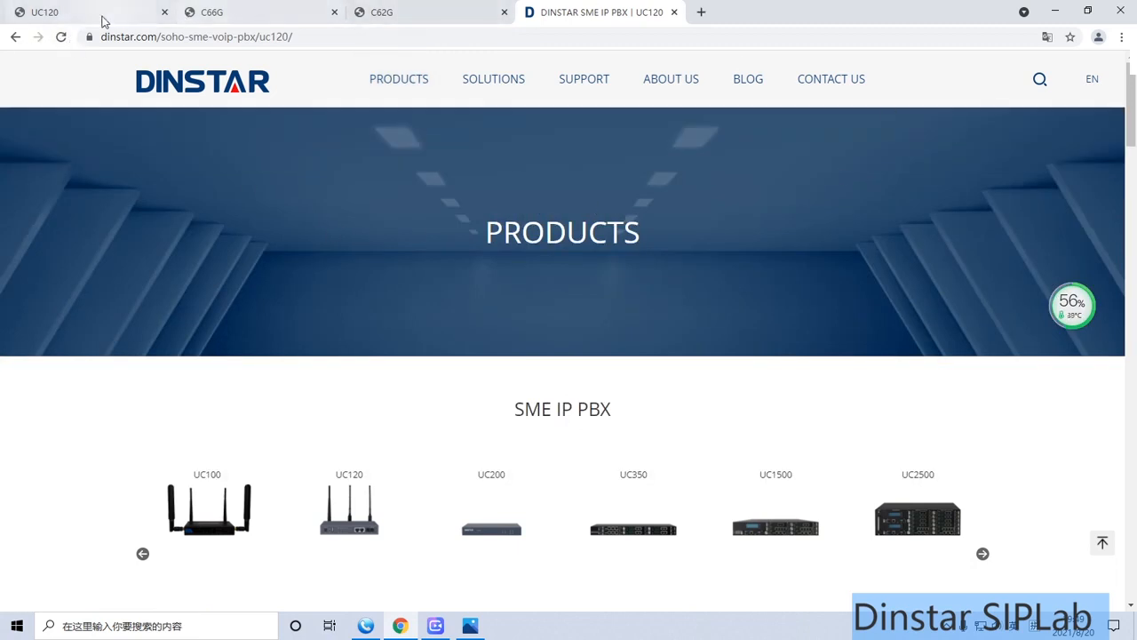
Switch to the UC120 web interface and examine the system, performance, WAN, LAN and DHCP server details on its status overview
left_click(99, 14)
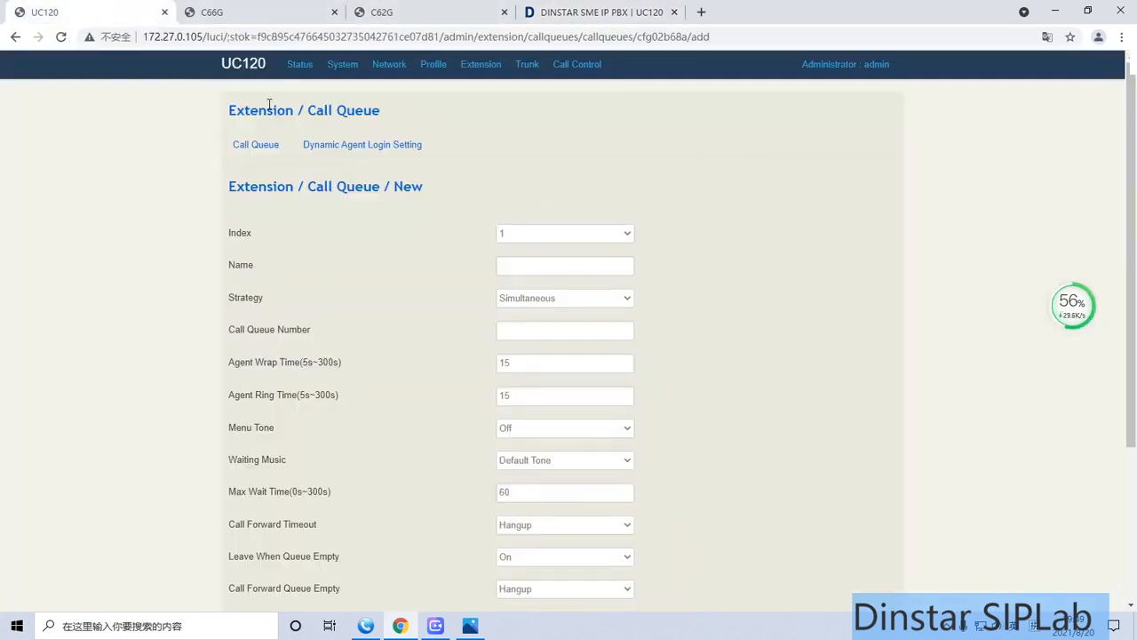
left_click(247, 68)
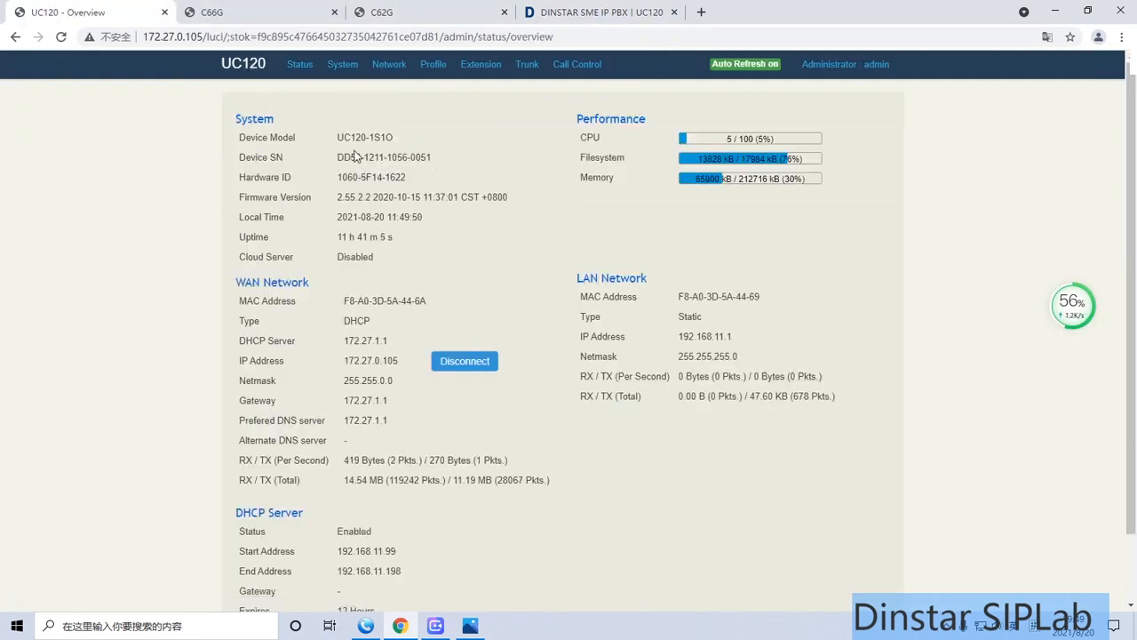
scroll(342, 251, "down", 1)
scroll(344, 255, "up", 1)
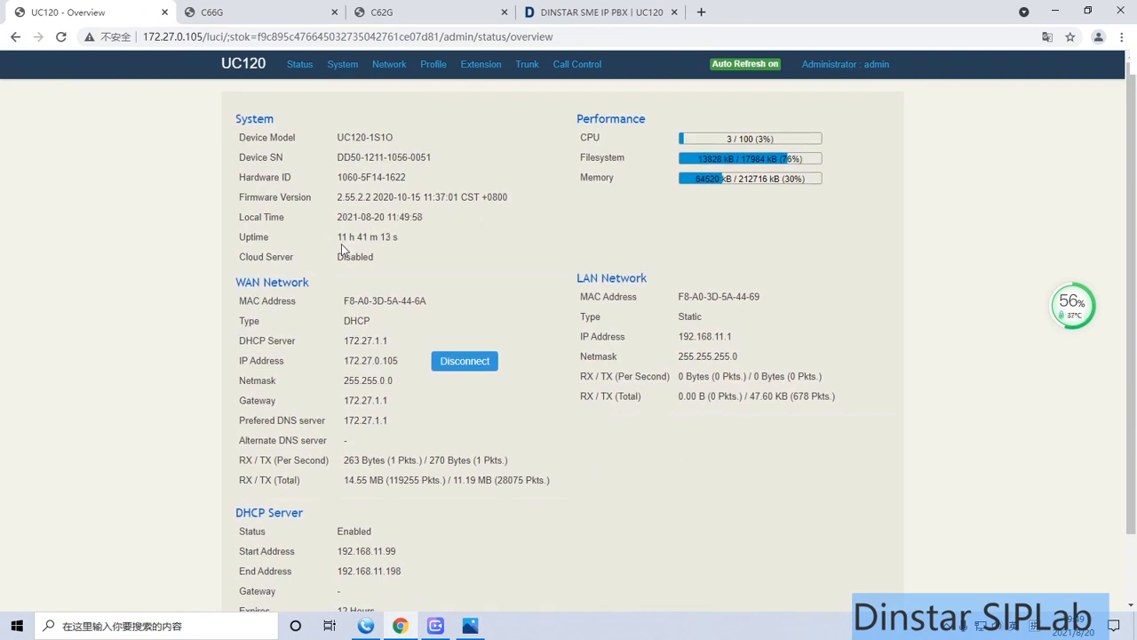
scroll(342, 250, "down", 1)
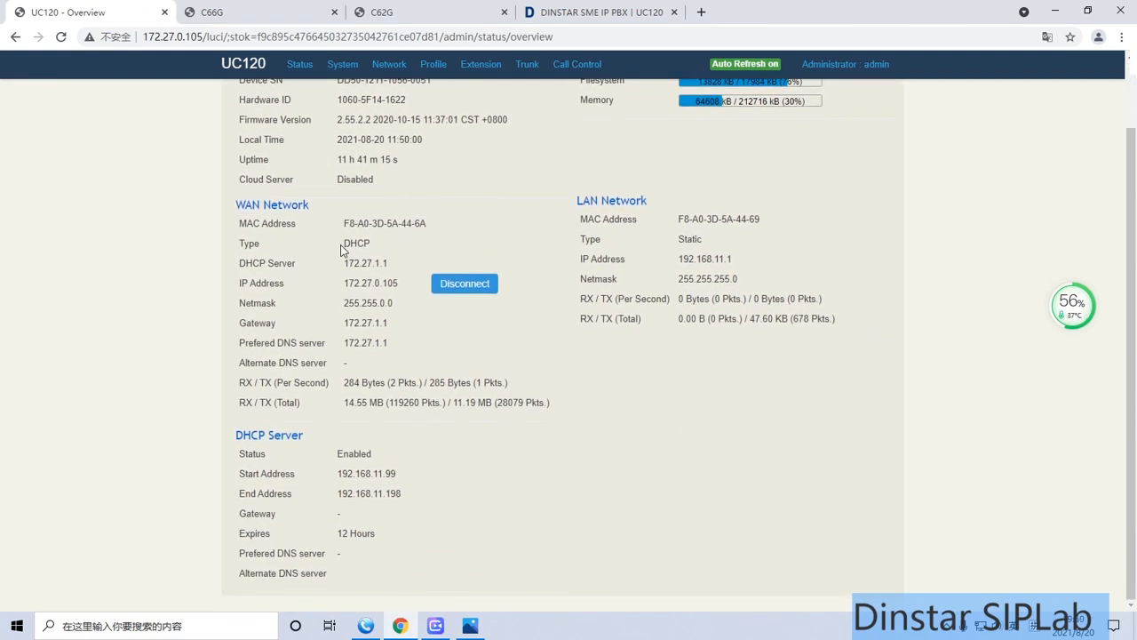
scroll(342, 250, "up", 1)
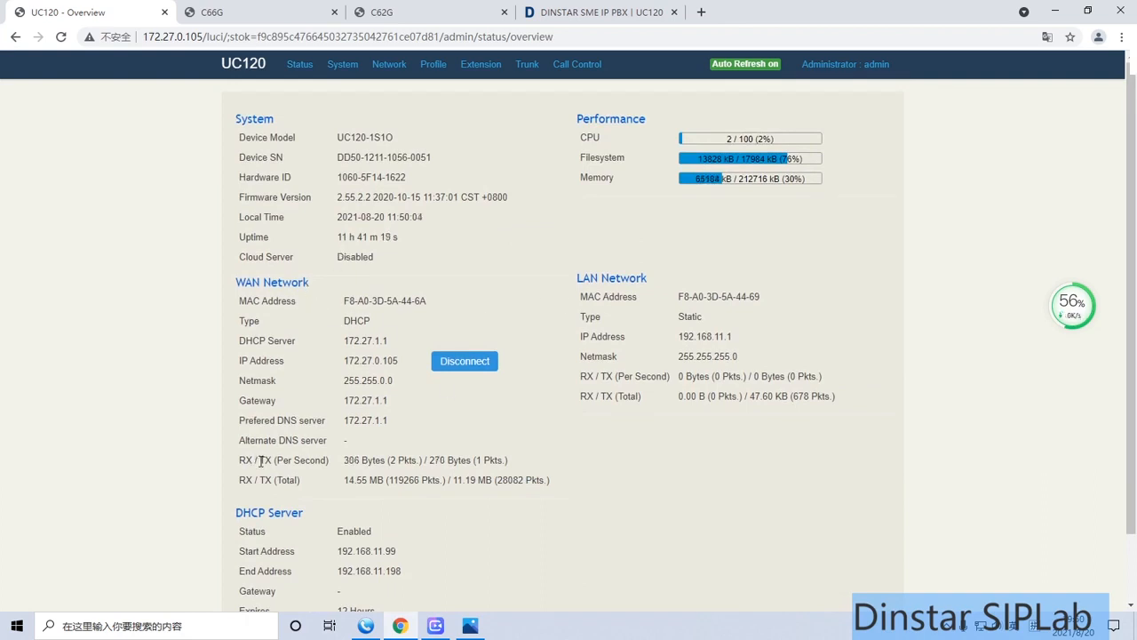
scroll(277, 459, "down", 1)
scroll(288, 437, "up", 1)
Open the SIP extension list, and switch to MicroSIP to review the settings of account 105
mouse_move(480, 68)
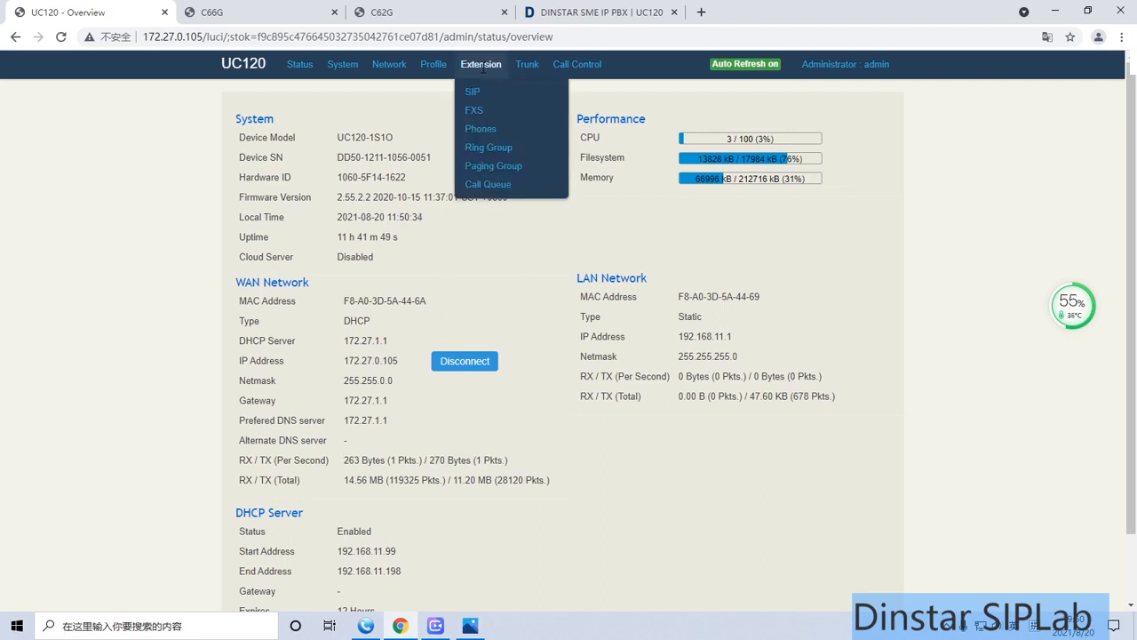
left_click(473, 91)
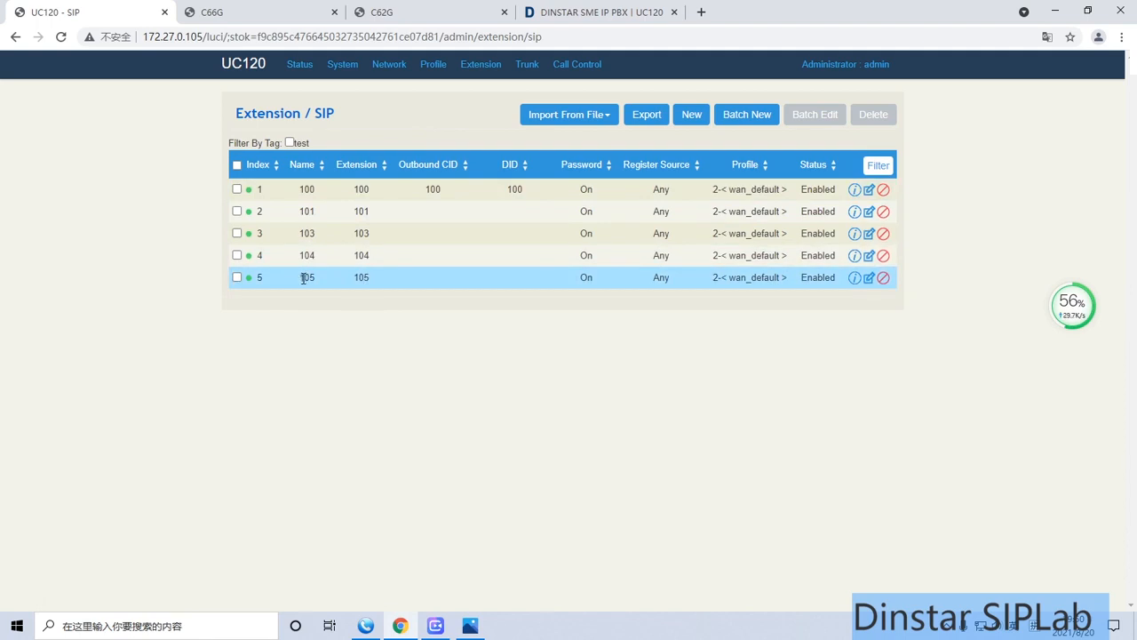
left_click(365, 625)
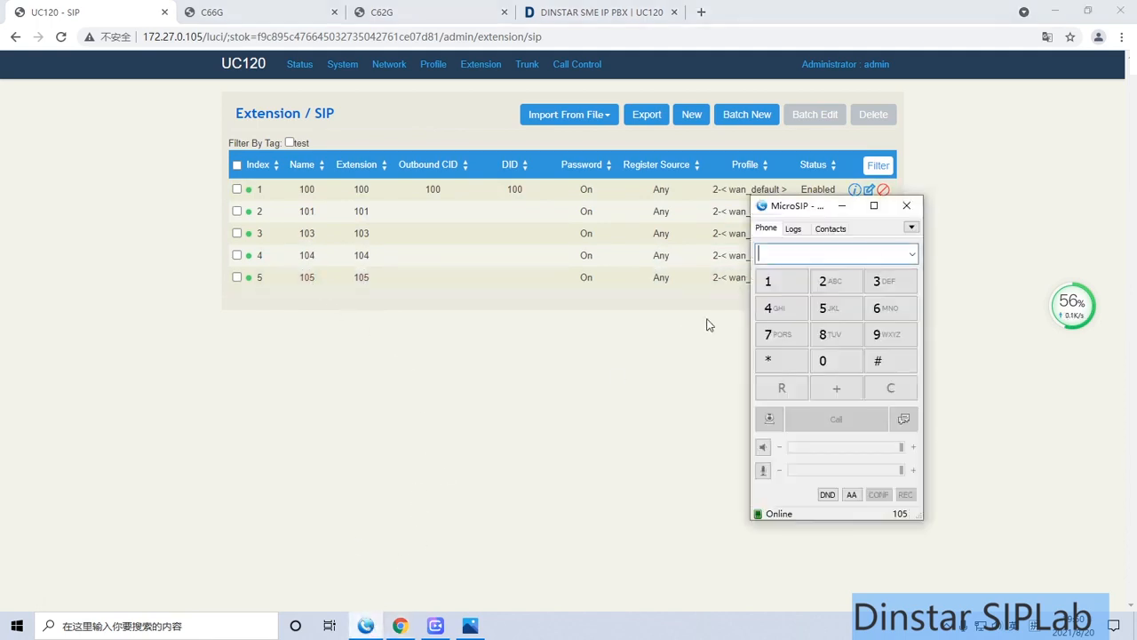
left_click(911, 228)
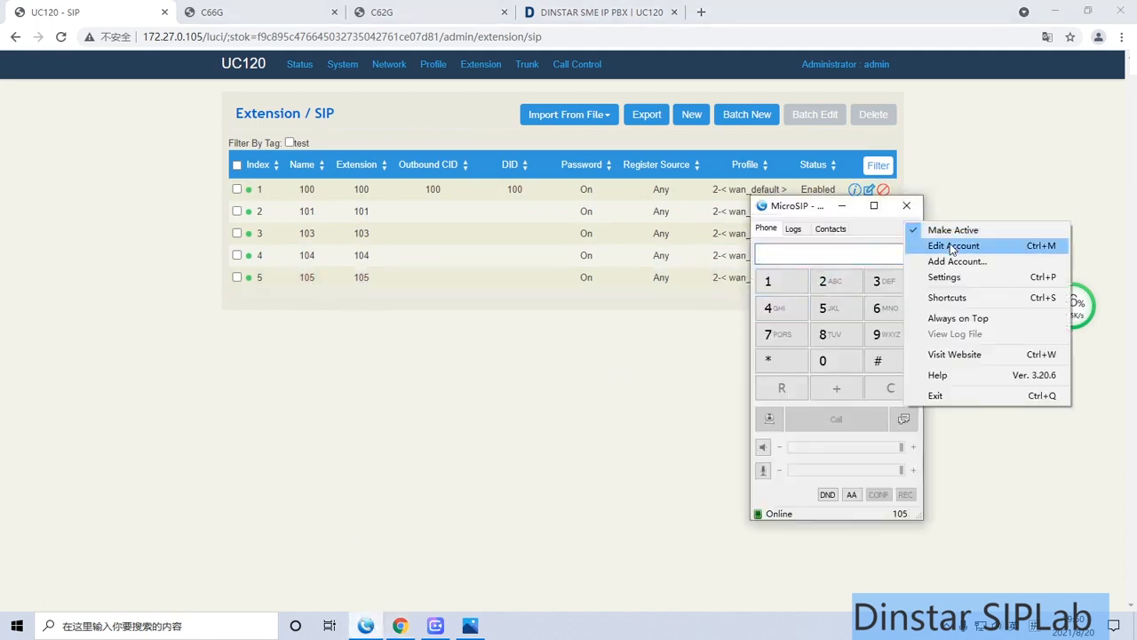
left_click(952, 248)
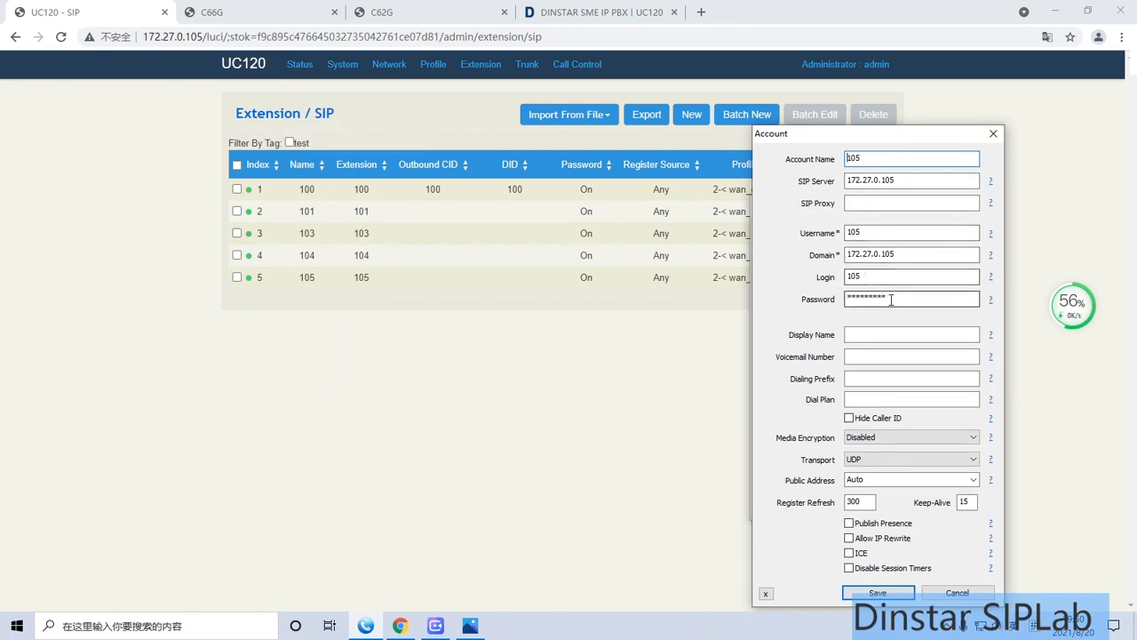
left_click(878, 592)
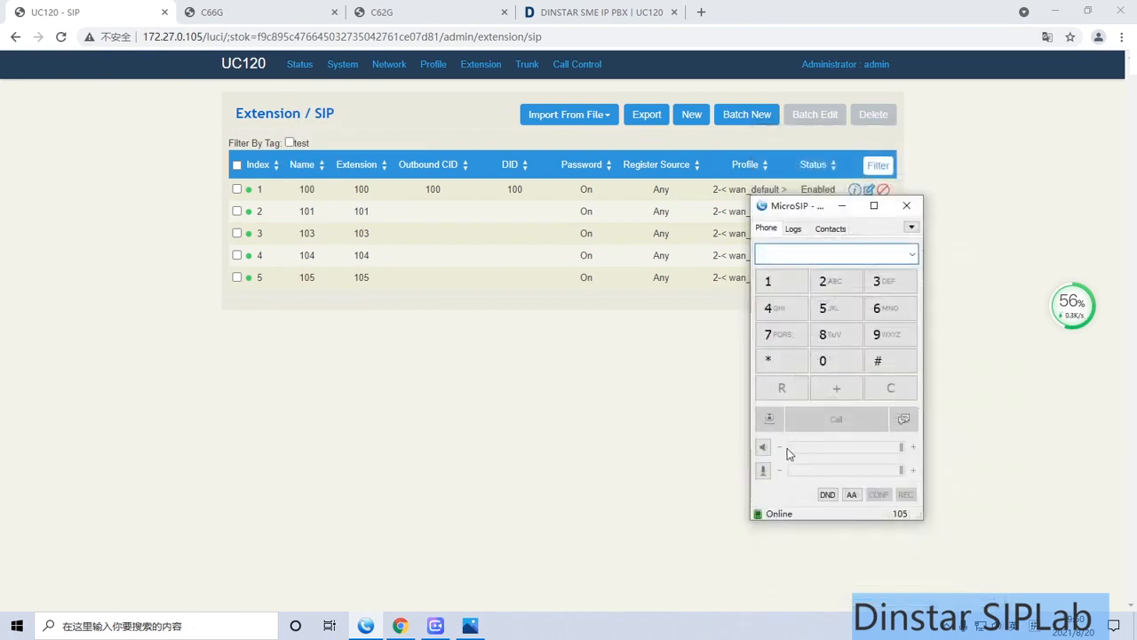
left_click(841, 207)
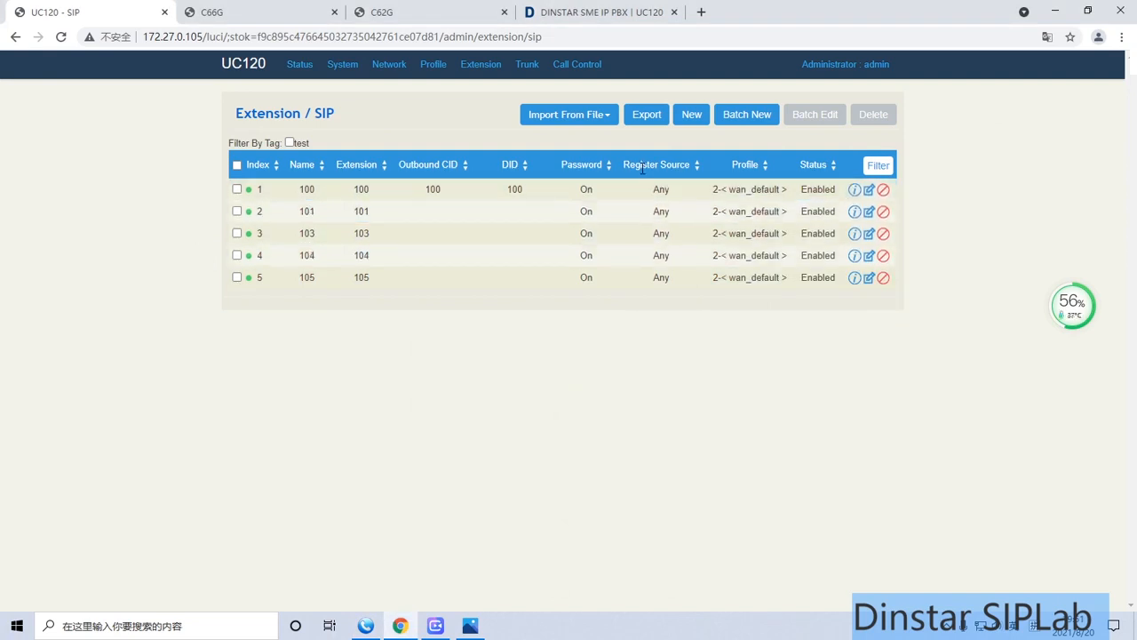
Start a new SIP extension and review its extension settings and SIP phone settings
left_click(689, 122)
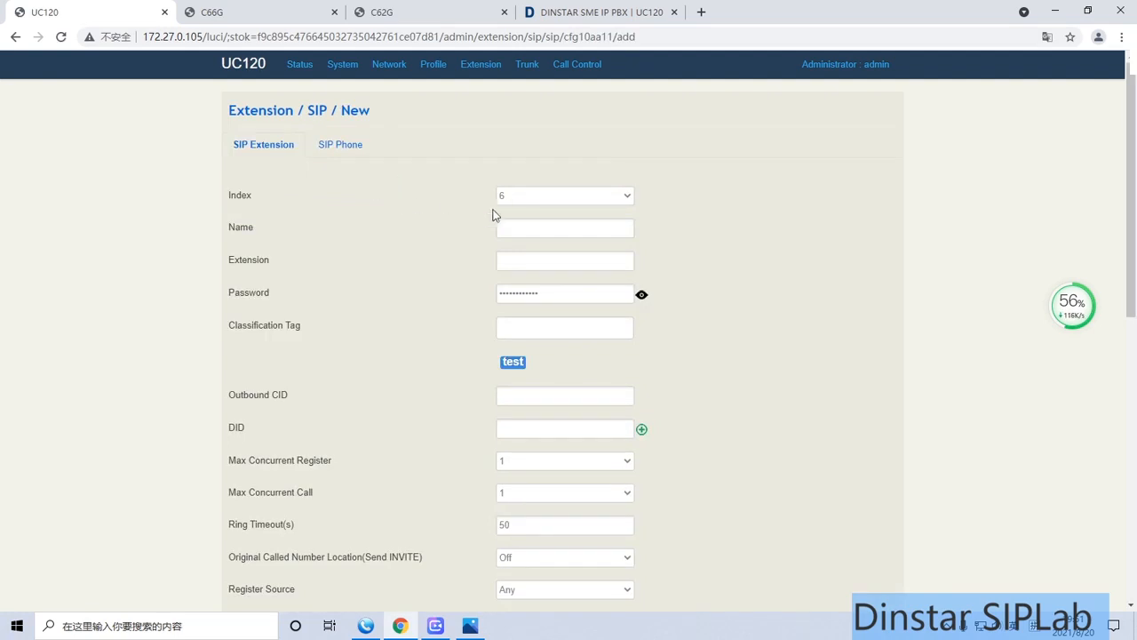
scroll(417, 218, "down", 1)
scroll(410, 215, "up", 1)
left_click(352, 148)
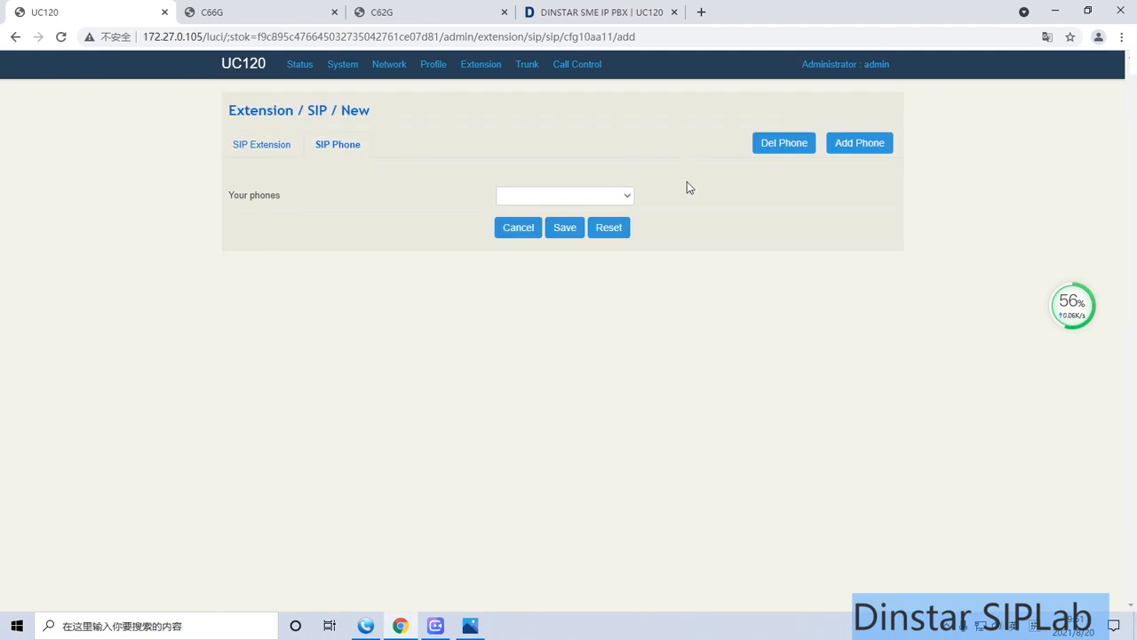
Start adding a phone to the new SIP extension with the Dinstar C64G model, and go to its MAC address
left_click(850, 149)
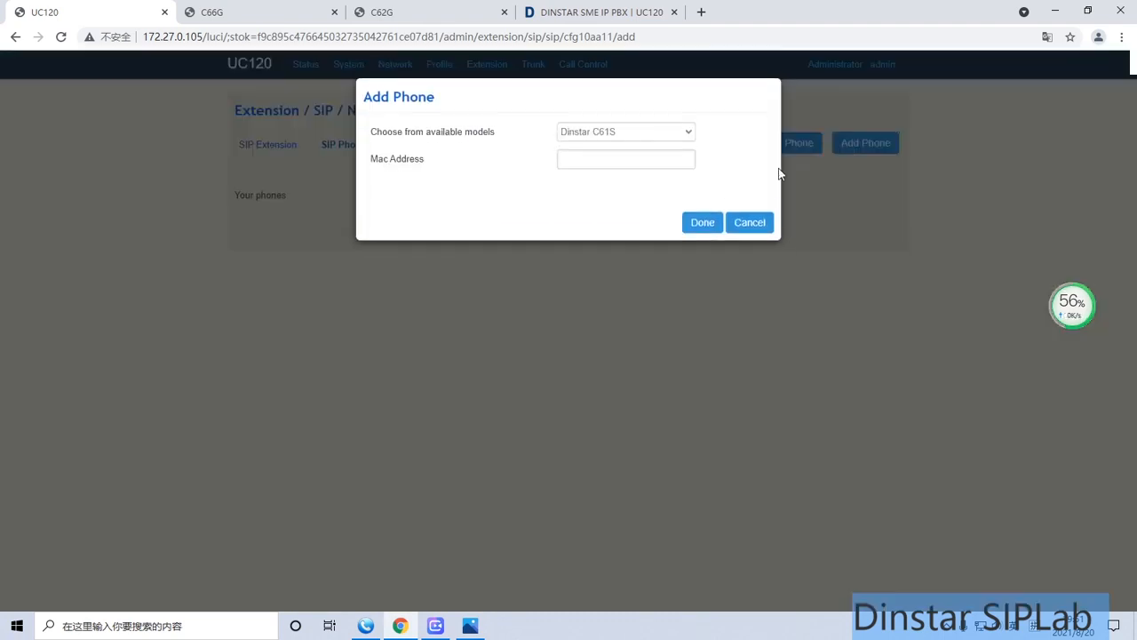
left_click(664, 142)
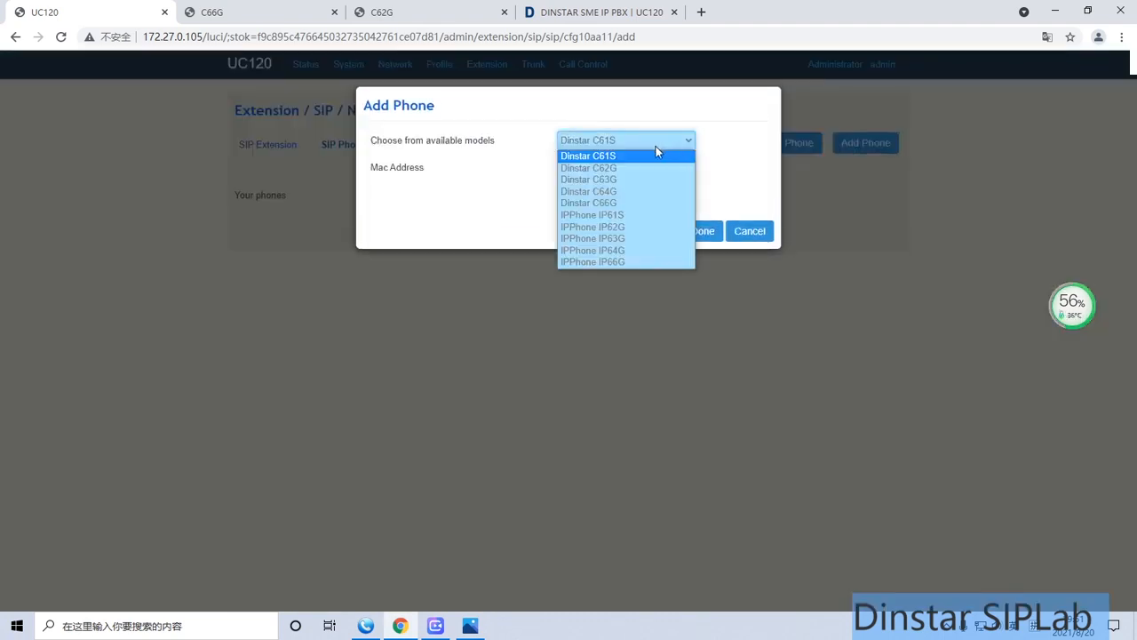
left_click(627, 191)
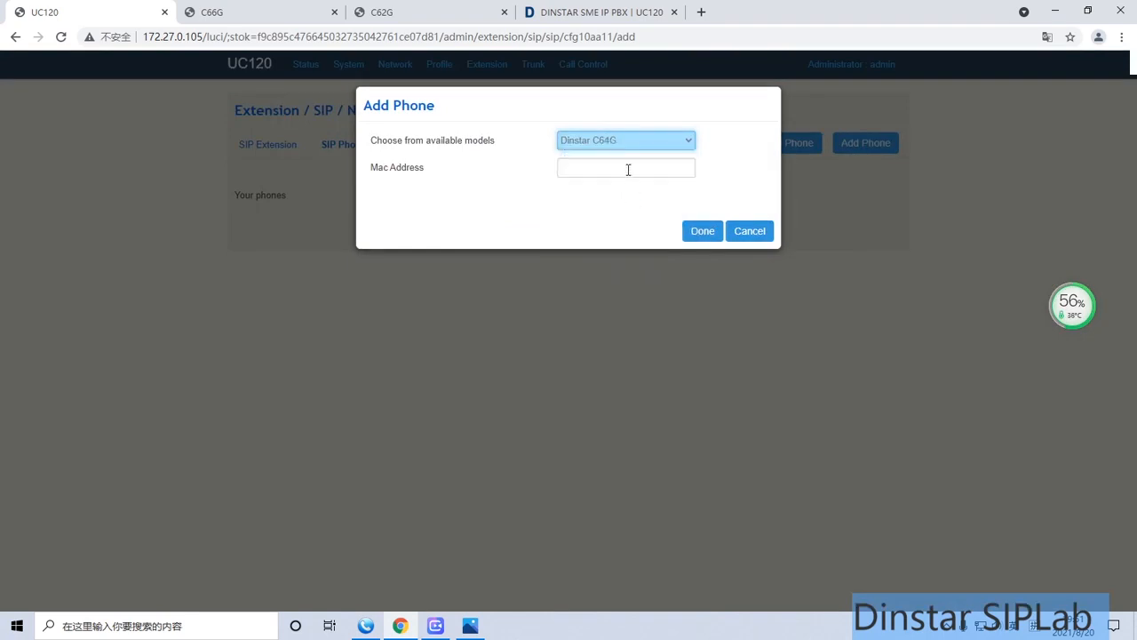
left_click(628, 167)
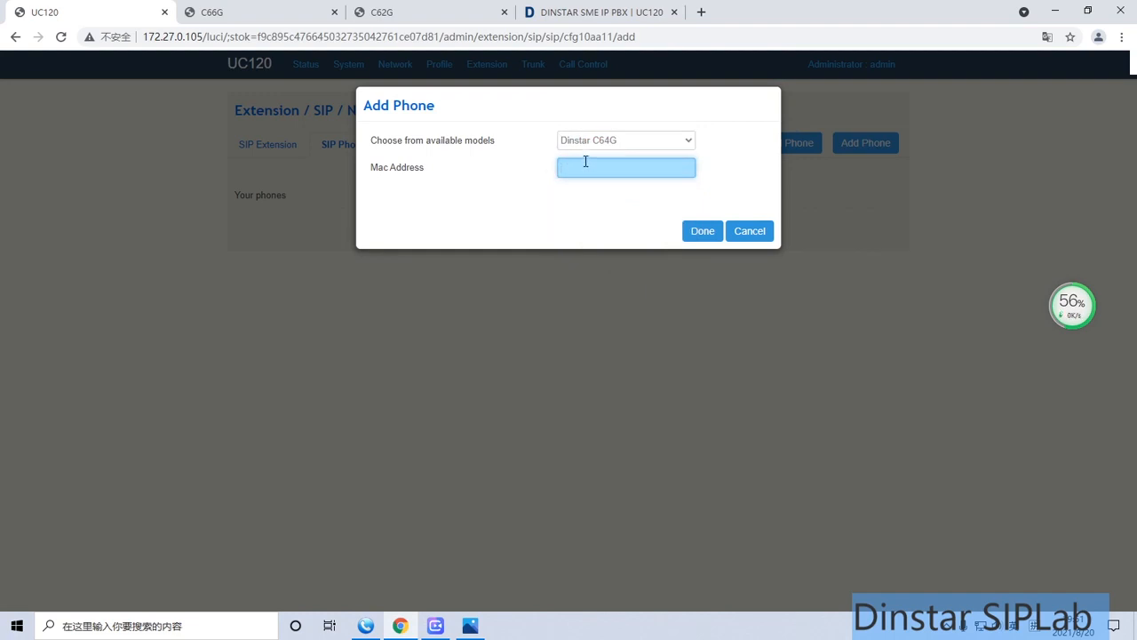
Look up the MAC addresses on the C66G and C62G phones' status pages, and cancel adding the phone on the UC120
left_click(302, 13)
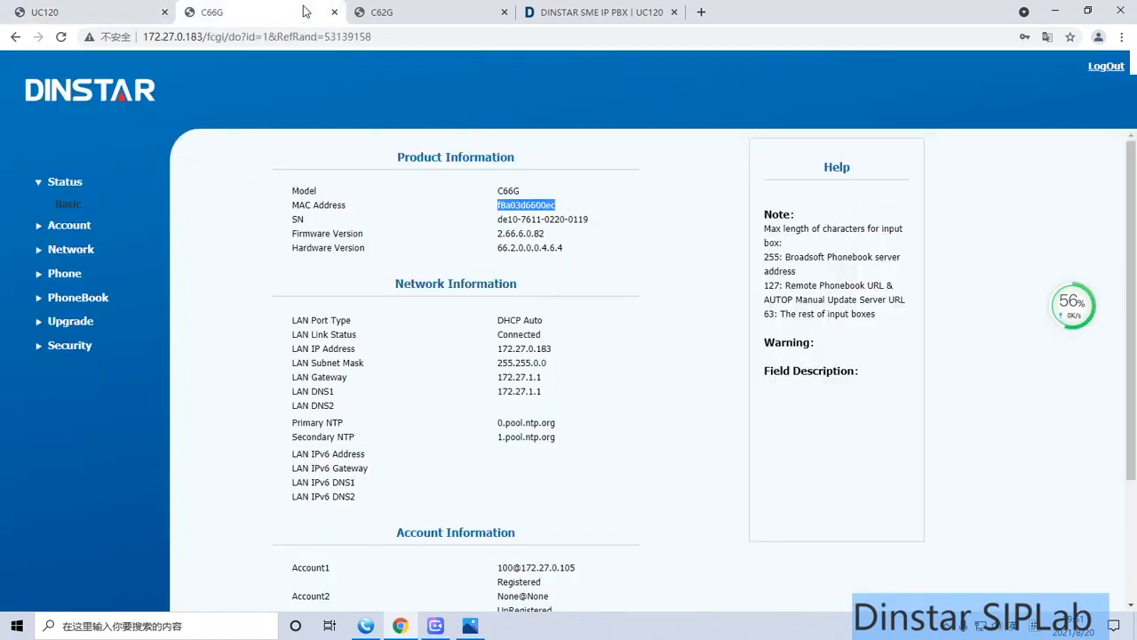
left_click(532, 205)
left_click_drag(499, 205, 555, 208)
left_click(500, 211)
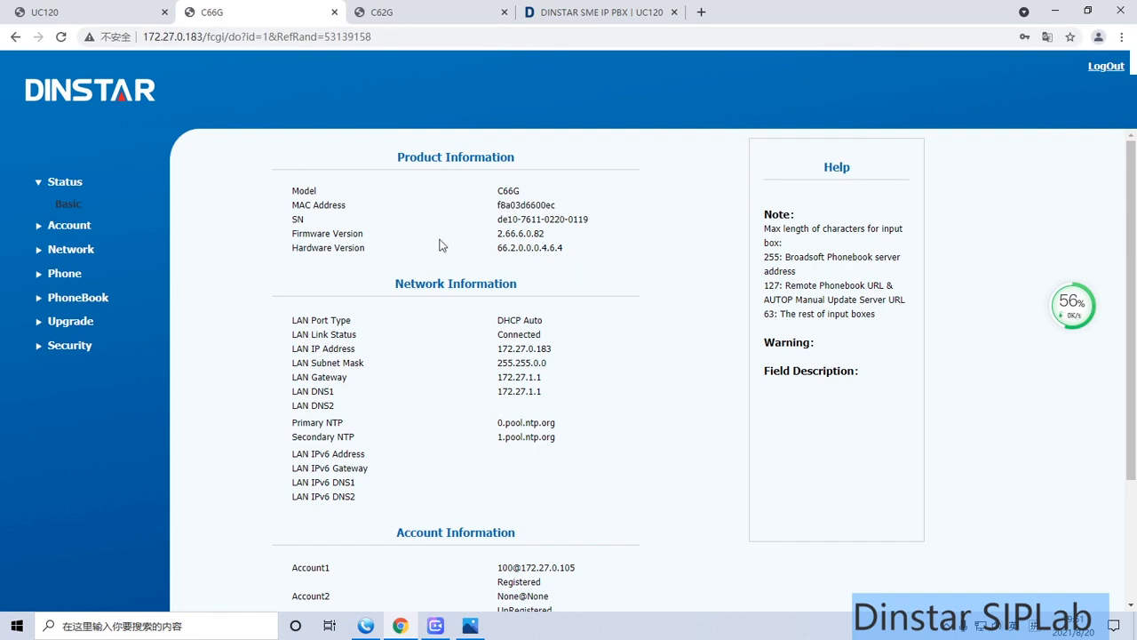
left_click(389, 13)
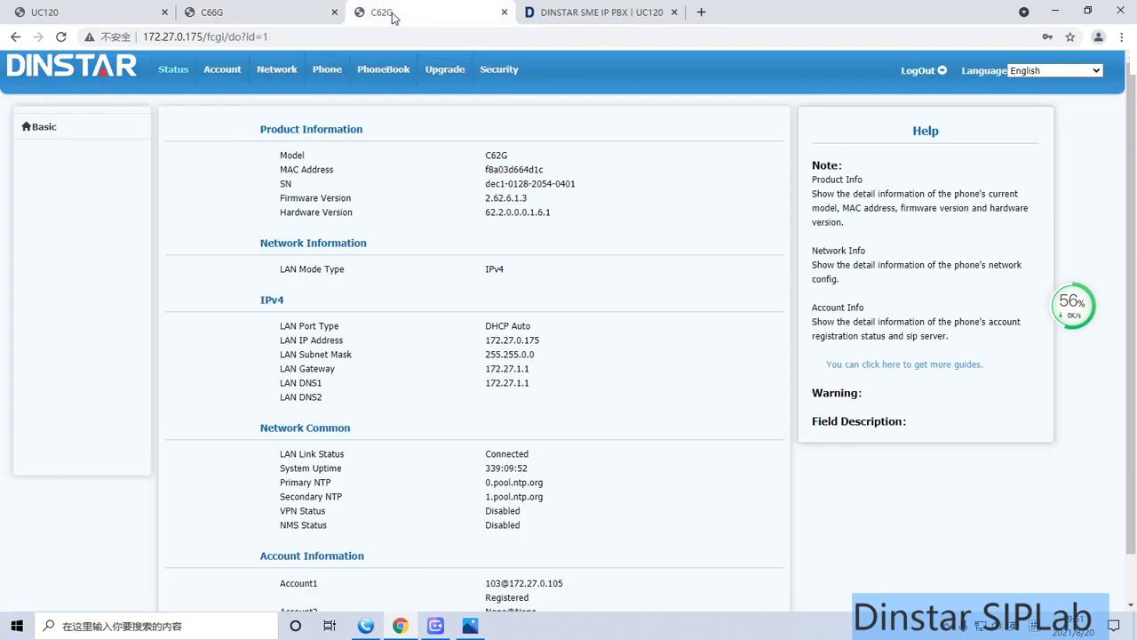
left_click_drag(486, 169, 518, 170)
left_click(540, 170)
left_click(125, 11)
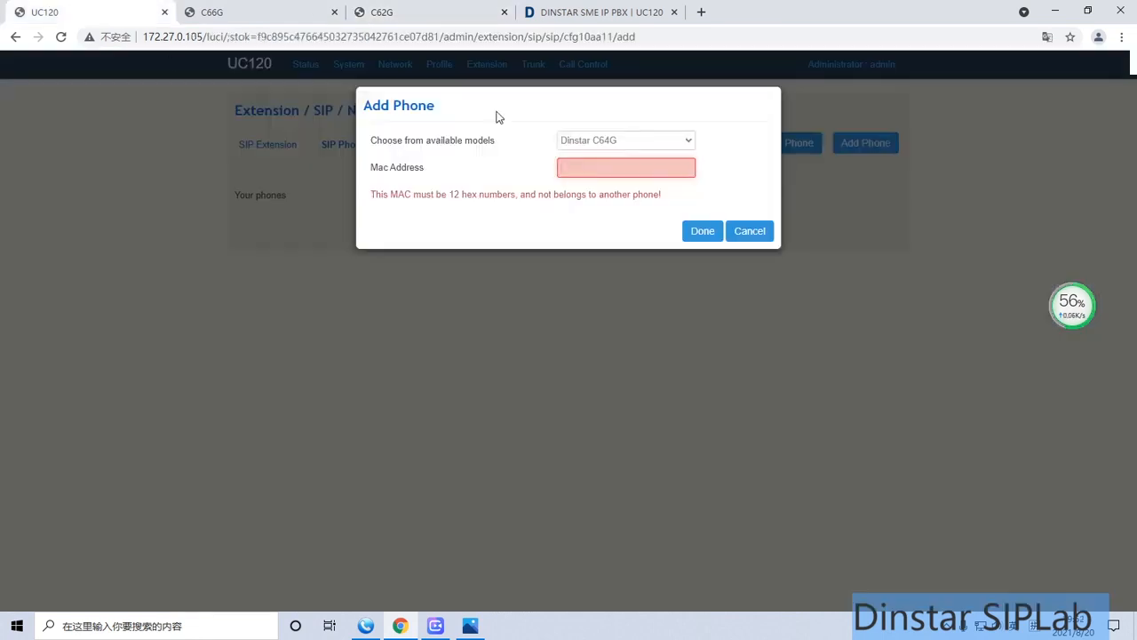
left_click(749, 231)
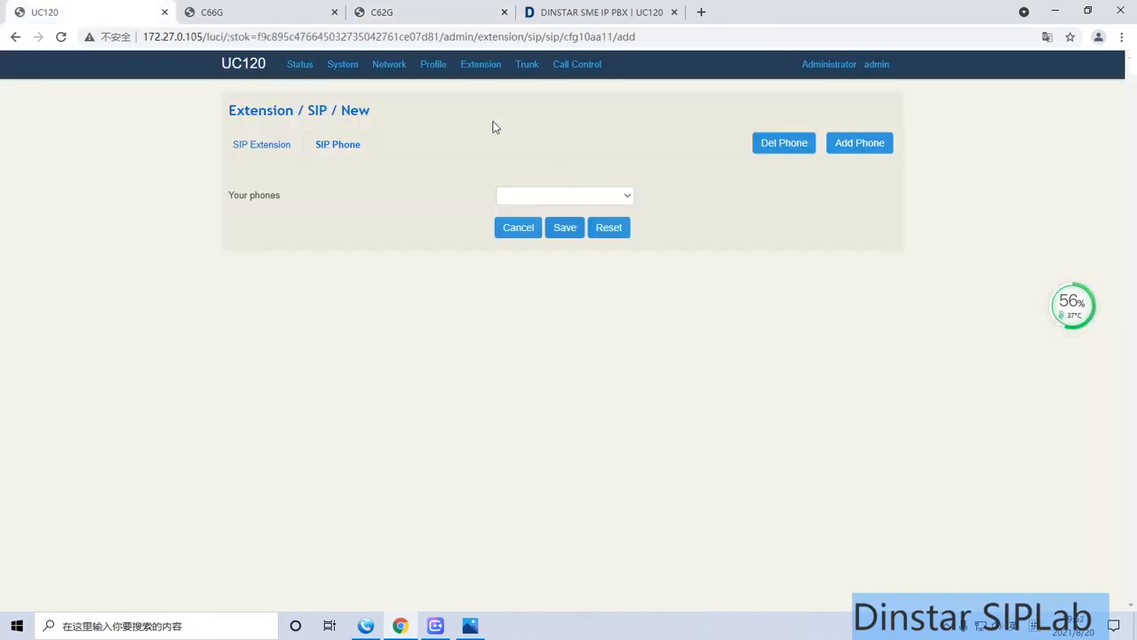
Return to the SIP extension list and view the details of extensions 100, 105 and 101
mouse_move(478, 70)
left_click(477, 96)
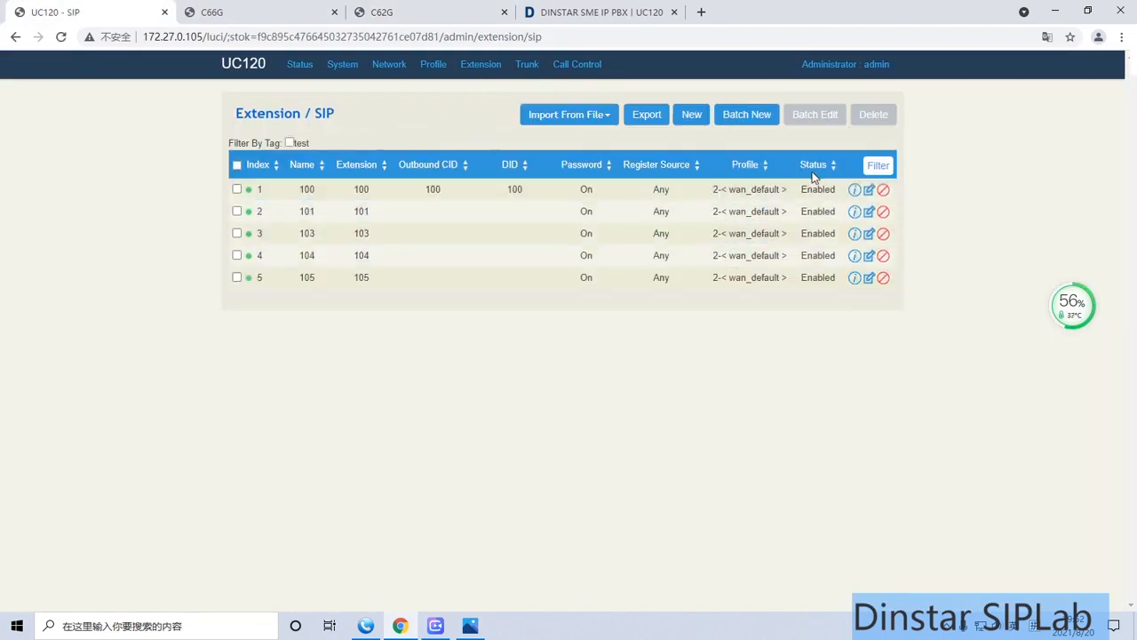
mouse_move(854, 190)
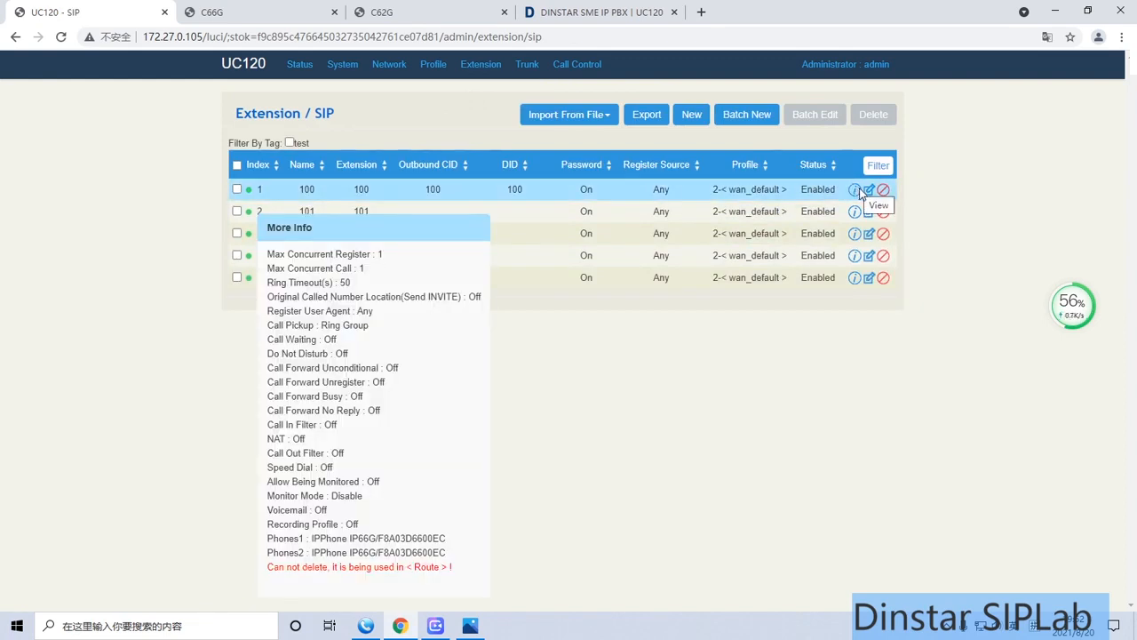
mouse_move(855, 281)
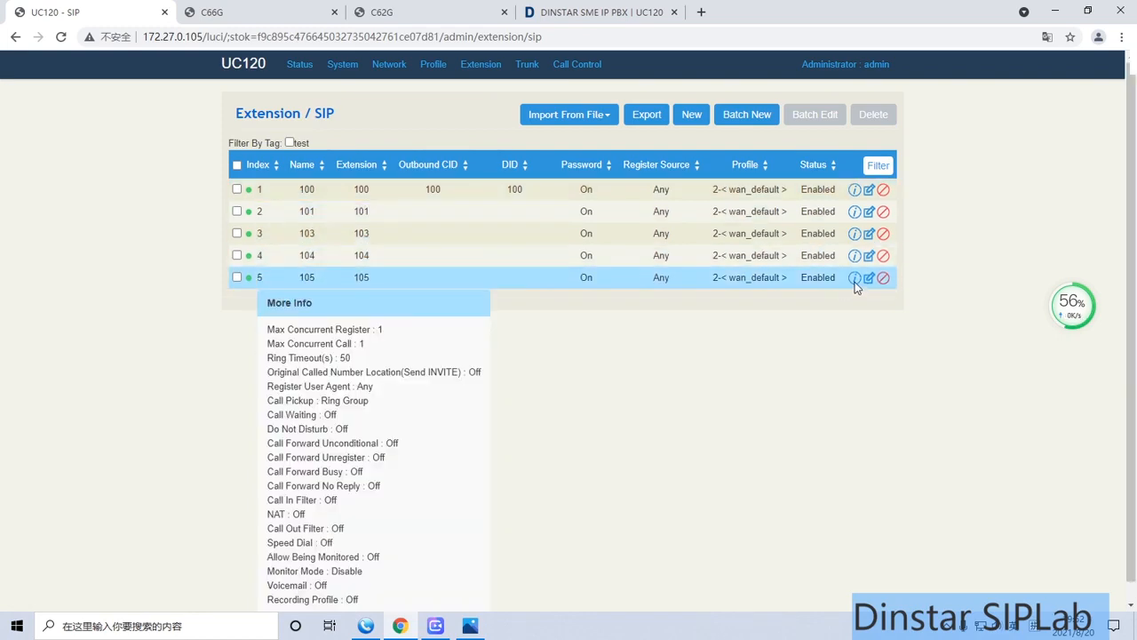
mouse_move(858, 214)
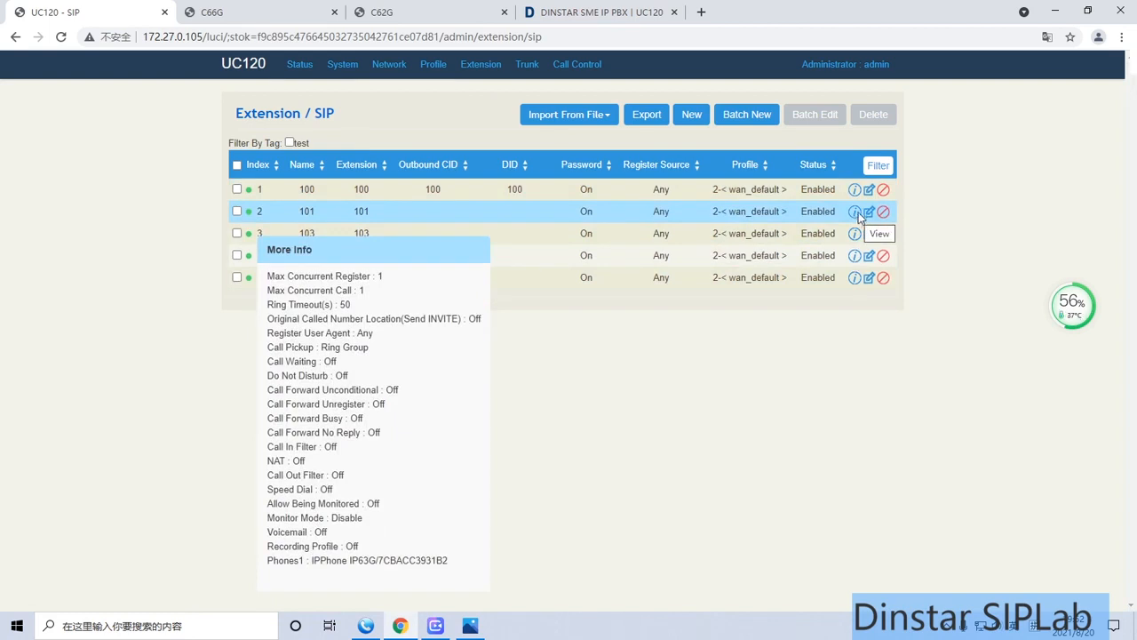
Open SIP extension 100 for editing and review its settings
left_click(869, 189)
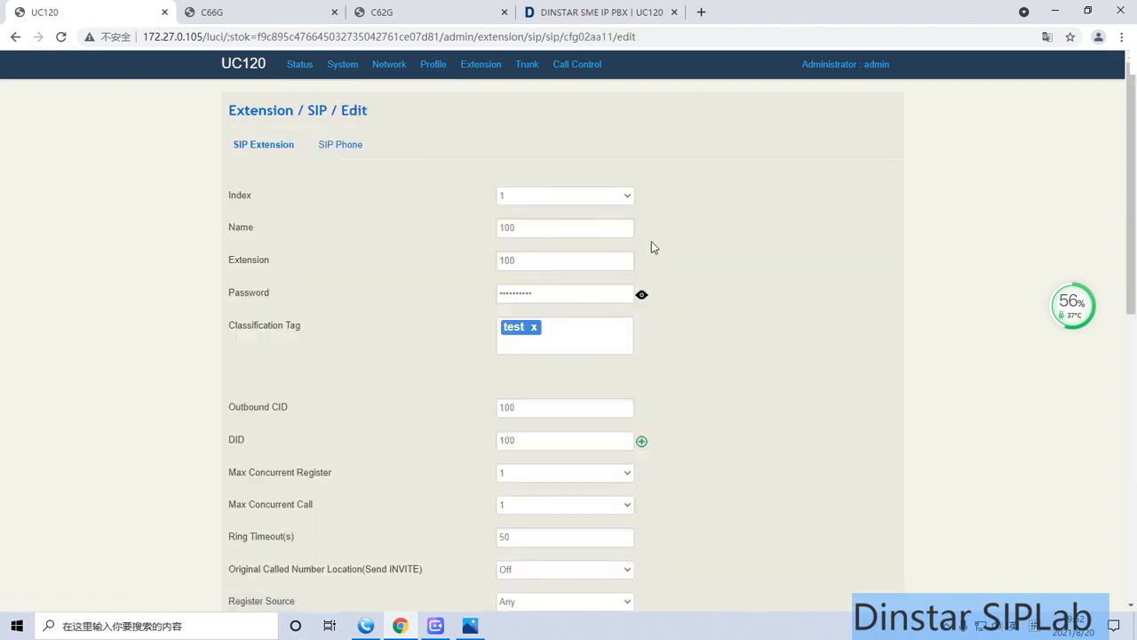
scroll(653, 241, "down", 2)
scroll(678, 242, "up", 2)
Open the FXS extension 8000 for editing and review all of its settings
mouse_move(467, 78)
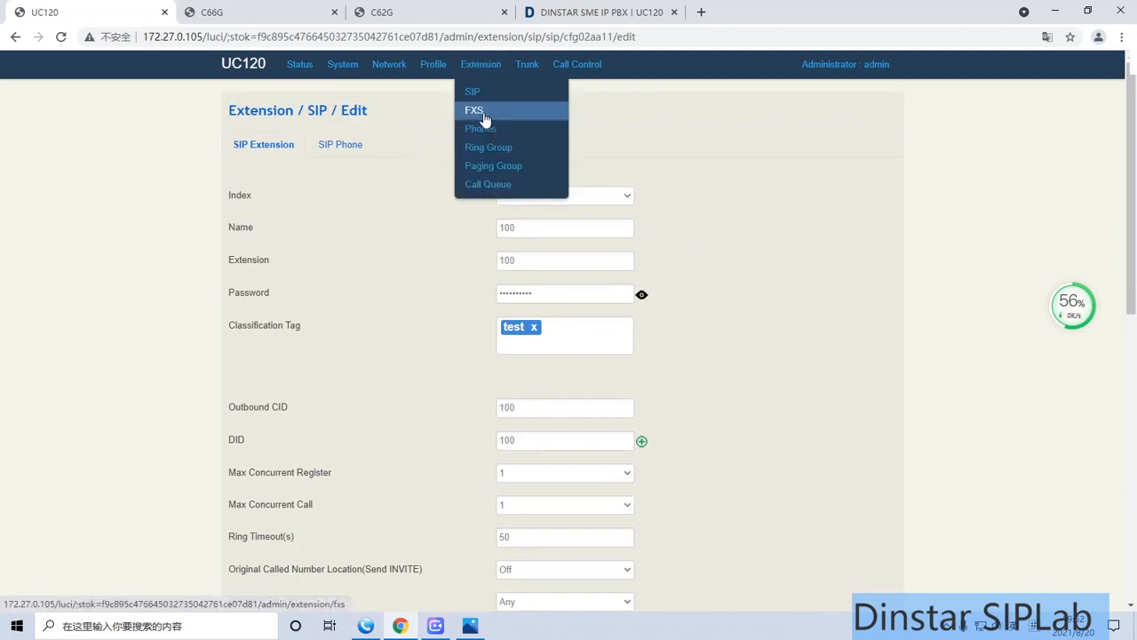
left_click(481, 112)
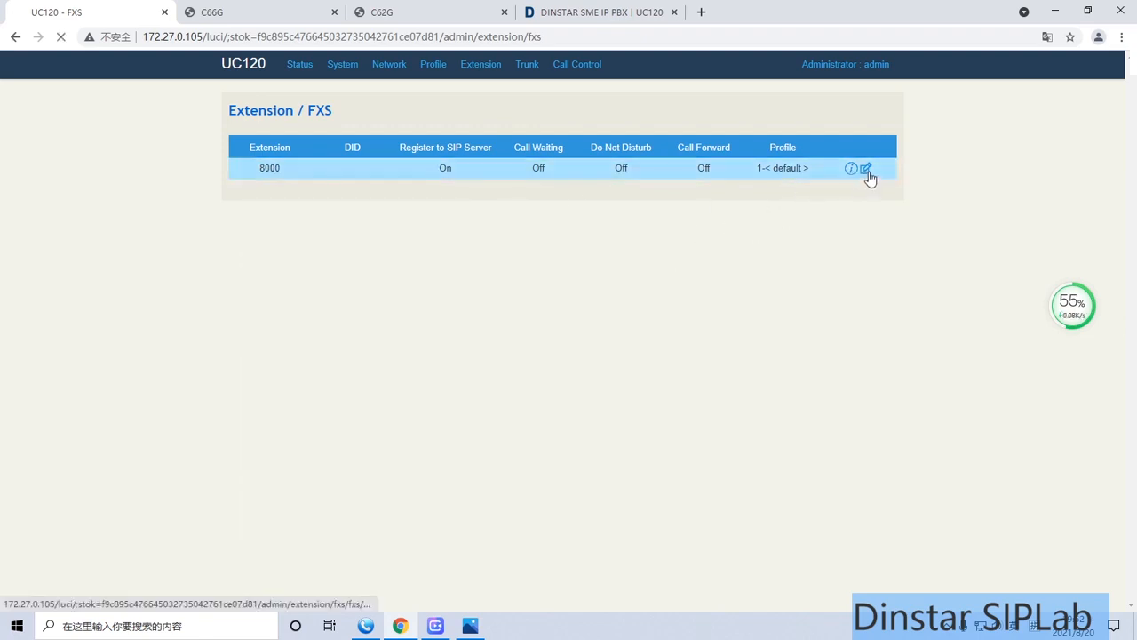
left_click(866, 169)
scroll(710, 282, "down", 3)
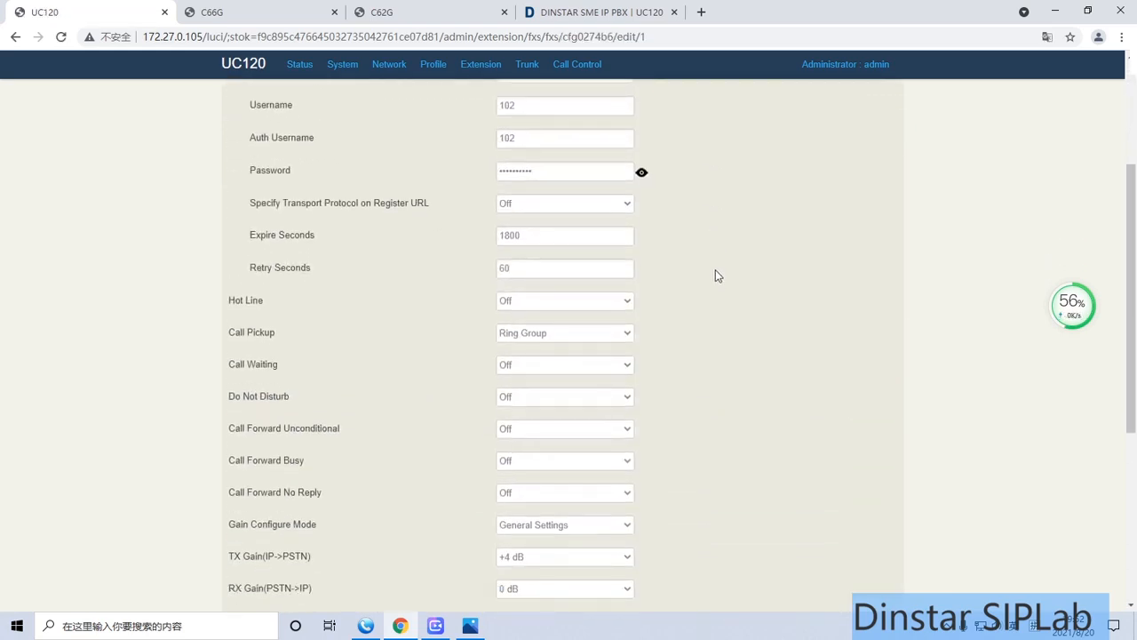
scroll(716, 271, "down", 3)
scroll(716, 276, "down", 1)
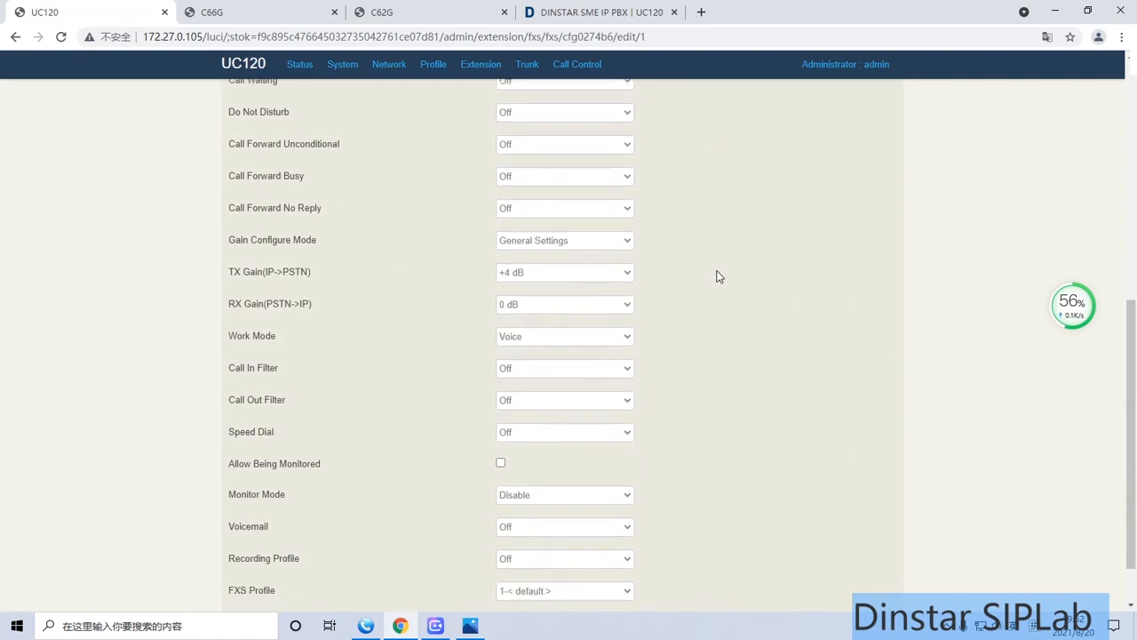
scroll(715, 275, "up", 7)
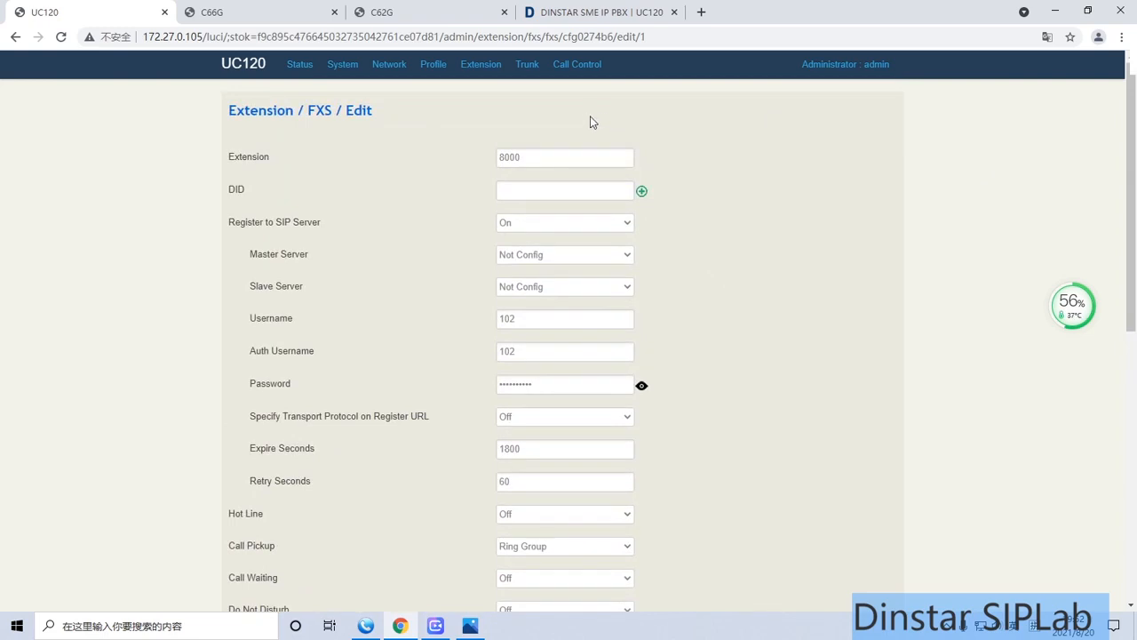
Open the list of FXO trunks
mouse_move(529, 69)
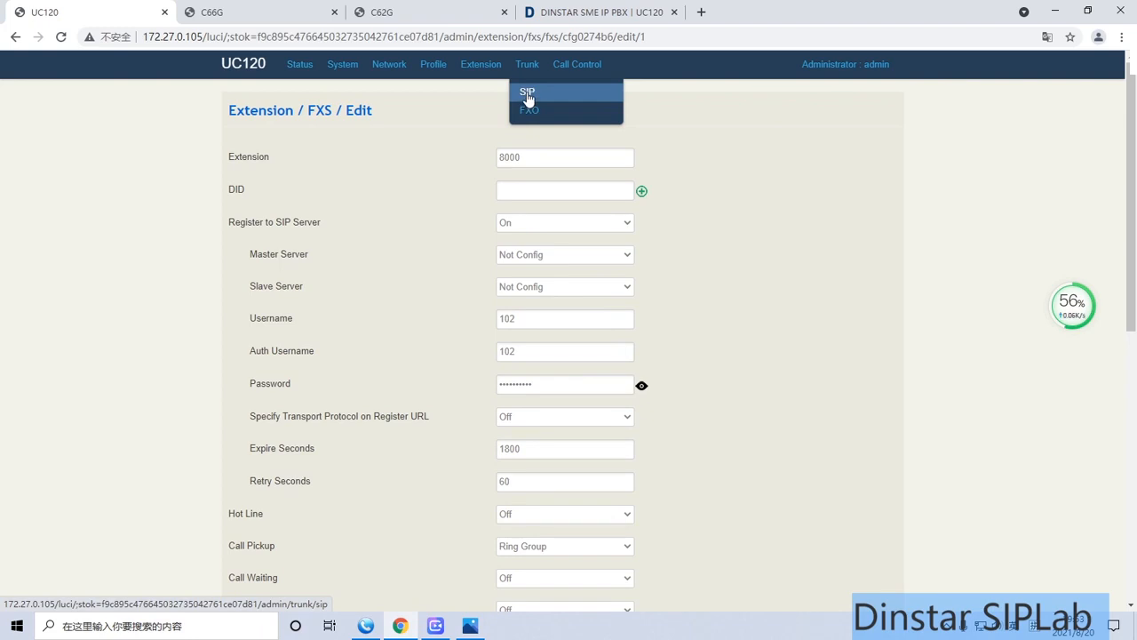
left_click(534, 113)
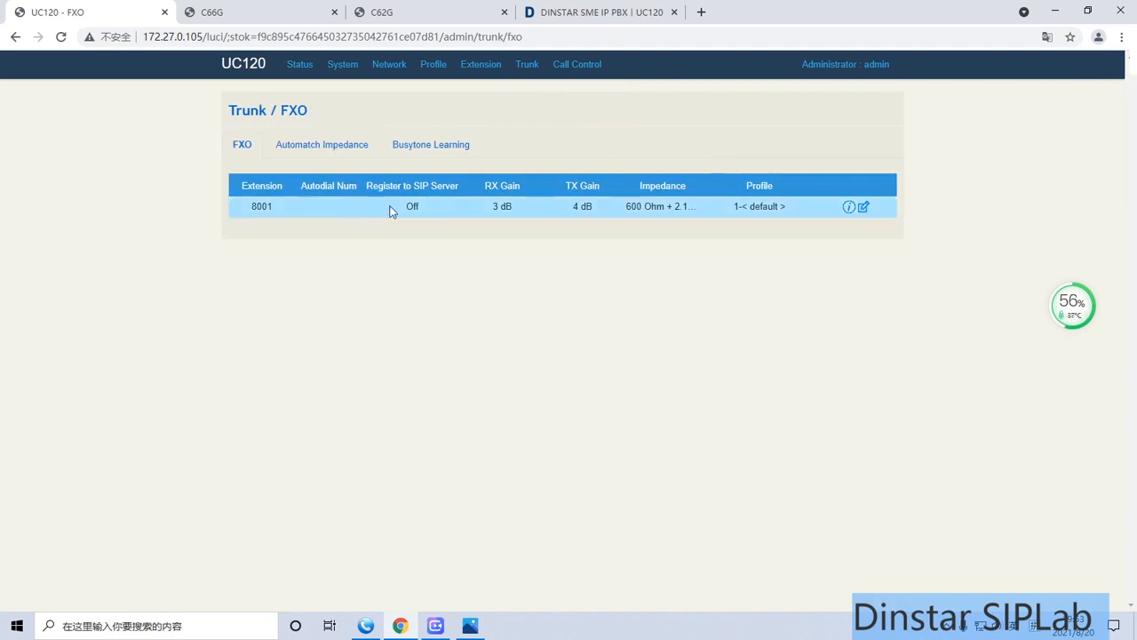
Open the FXO trunk 8001 for editing and review its settings
left_click(864, 207)
scroll(808, 271, "down", 1)
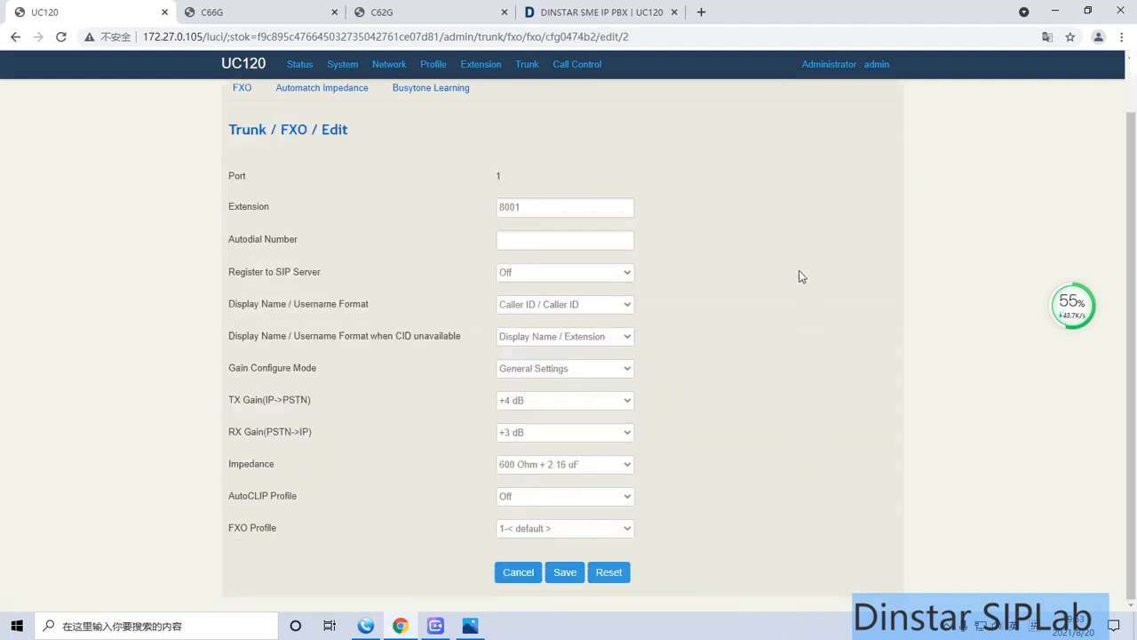
scroll(798, 273, "up", 1)
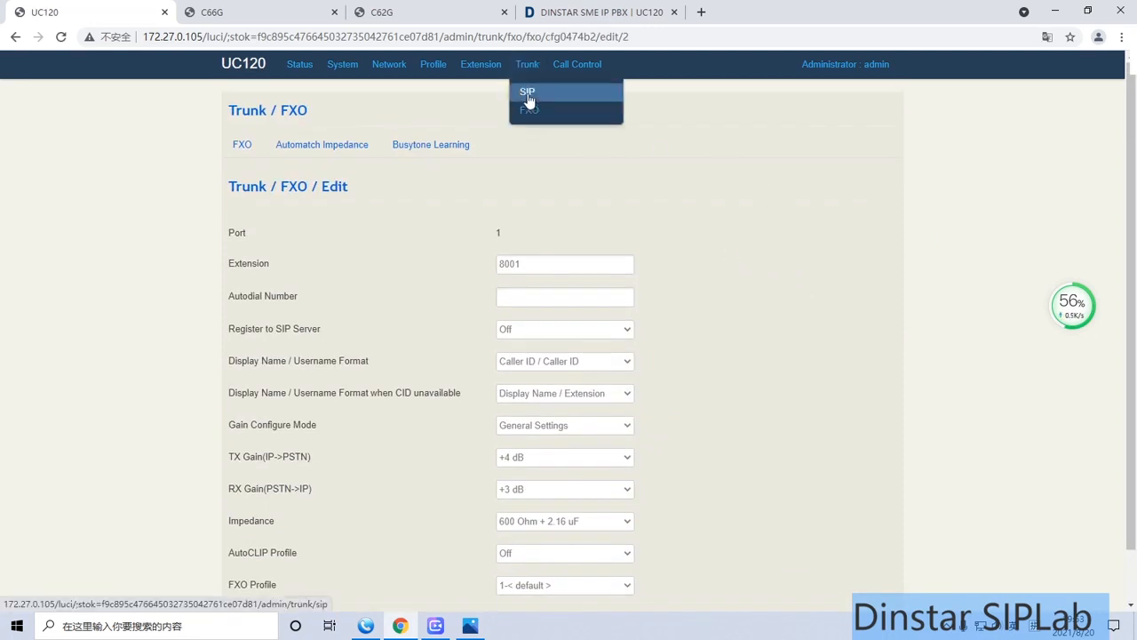
Open the list of SIP trunks and bring up the form for a new SIP trunk
left_click(528, 95)
left_click(869, 191)
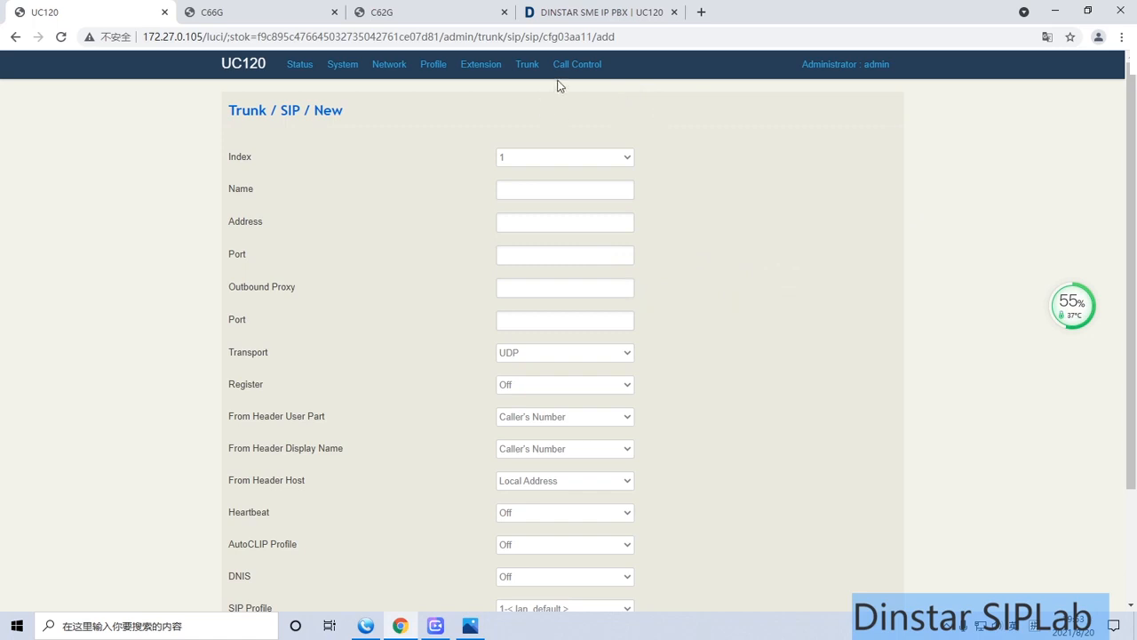
Open the call route list and view the extra details of the incoming call route
mouse_move(573, 66)
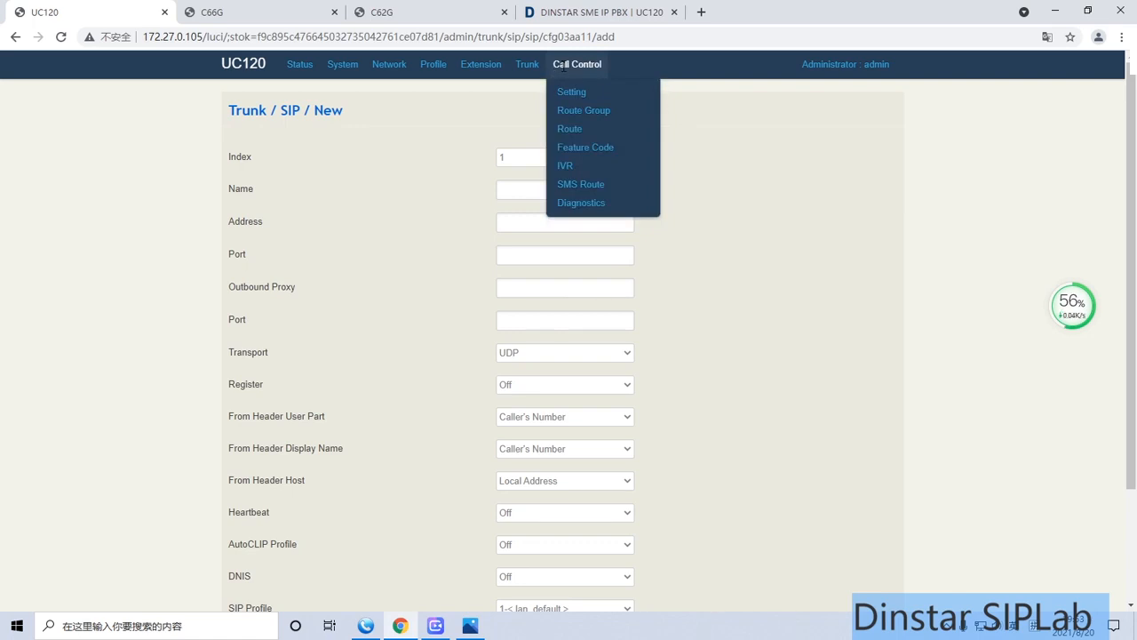
left_click(571, 130)
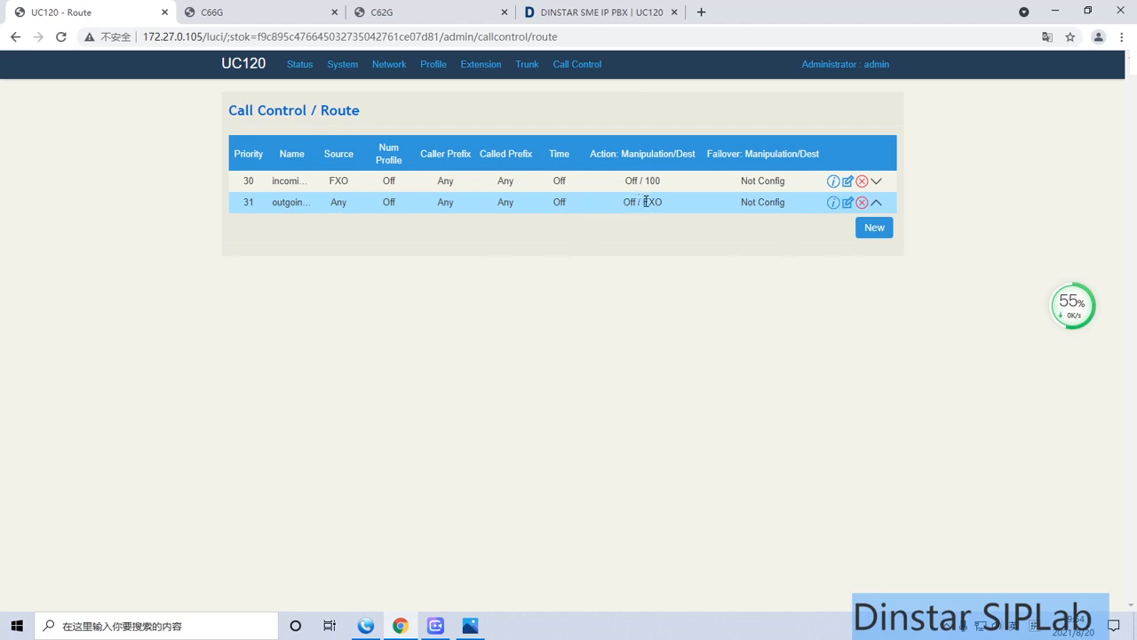
left_click(833, 182)
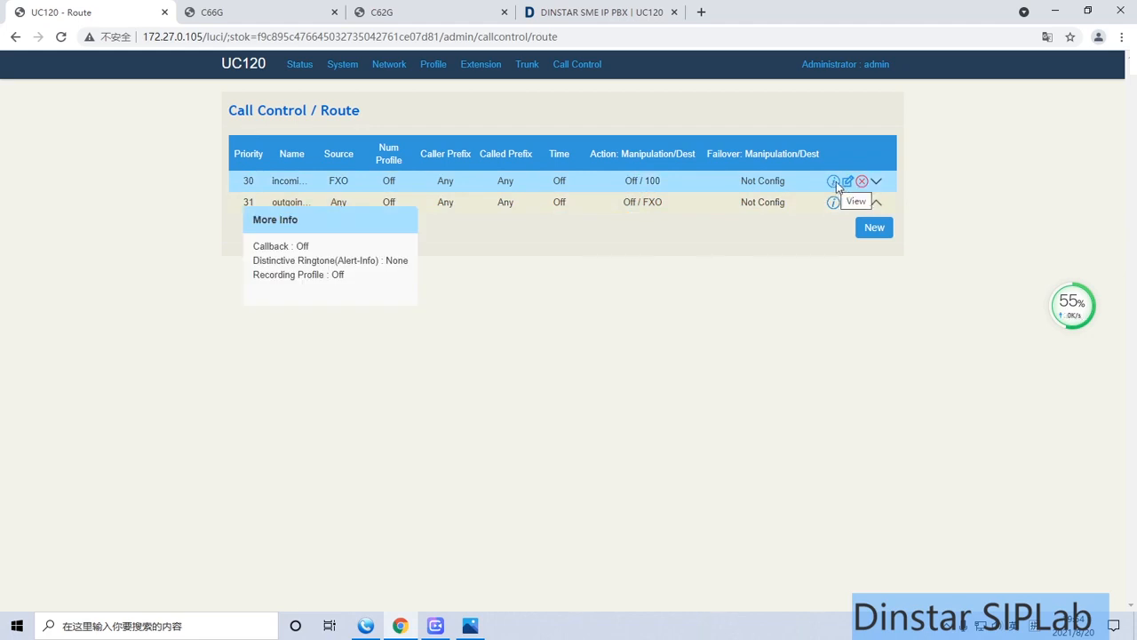
Open the incoming call route for editing and review its condition and action settings
left_click(845, 181)
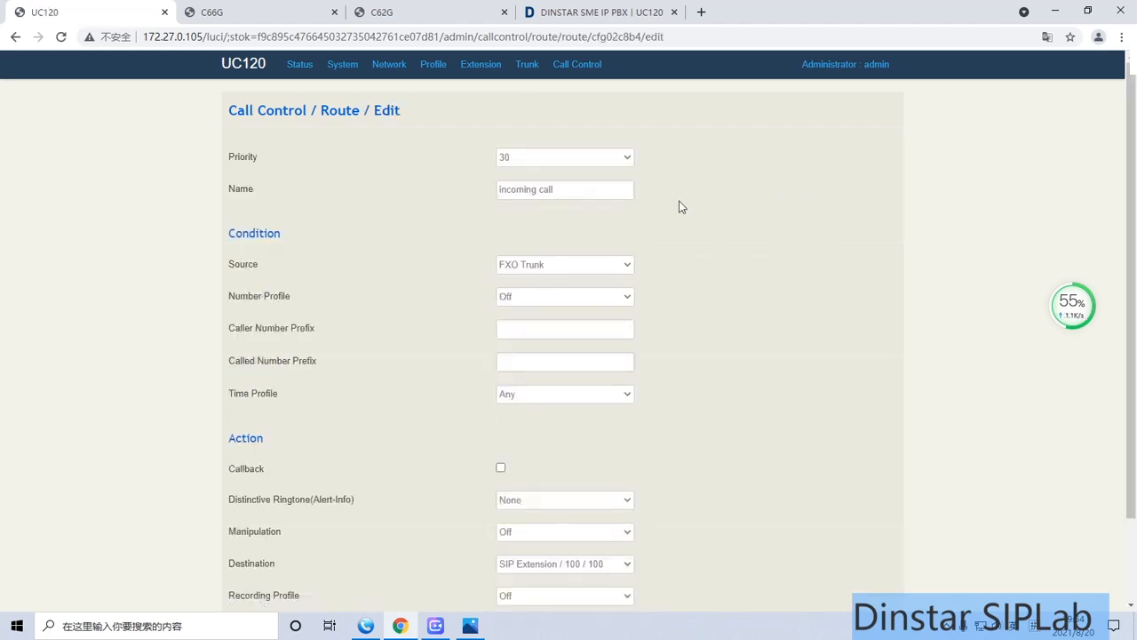
scroll(312, 231, "down", 2)
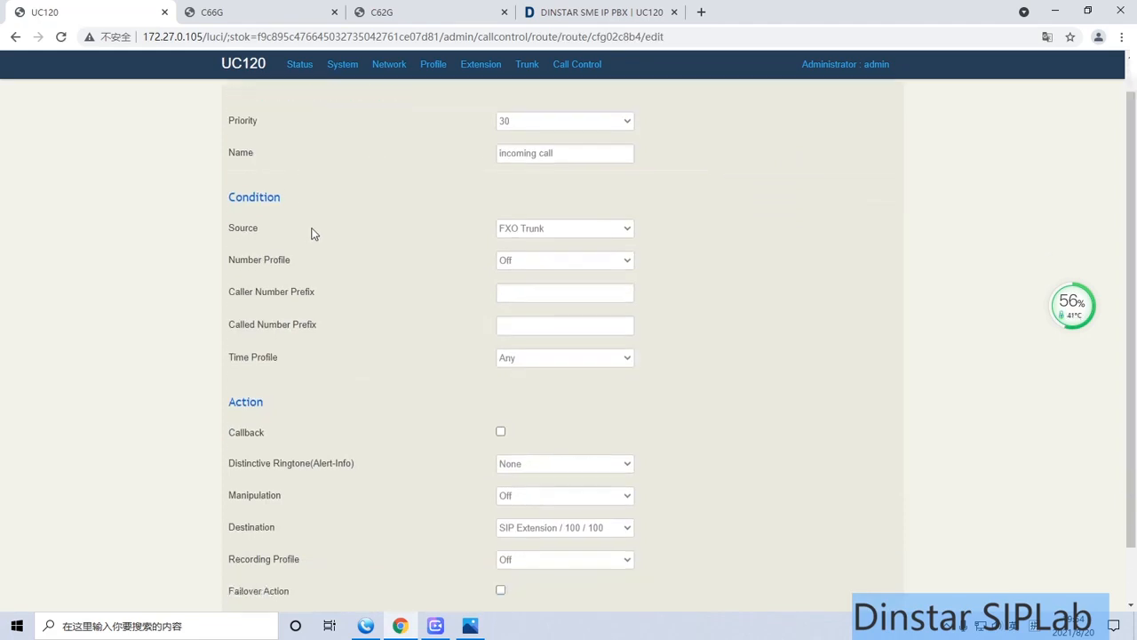
scroll(312, 231, "up", 2)
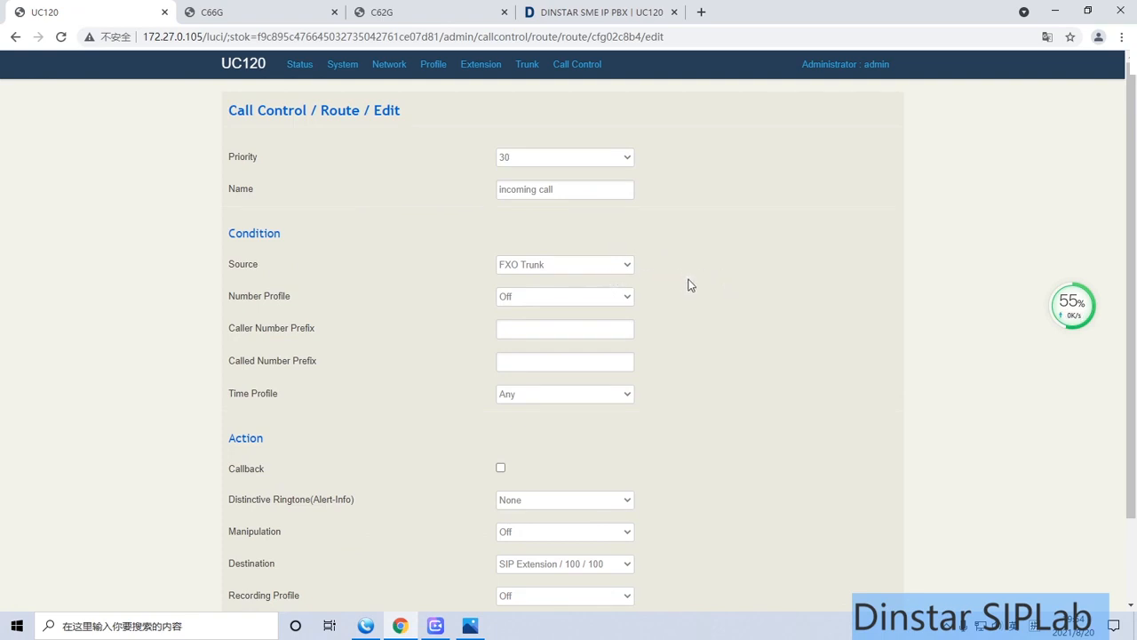
scroll(693, 286, "down", 2)
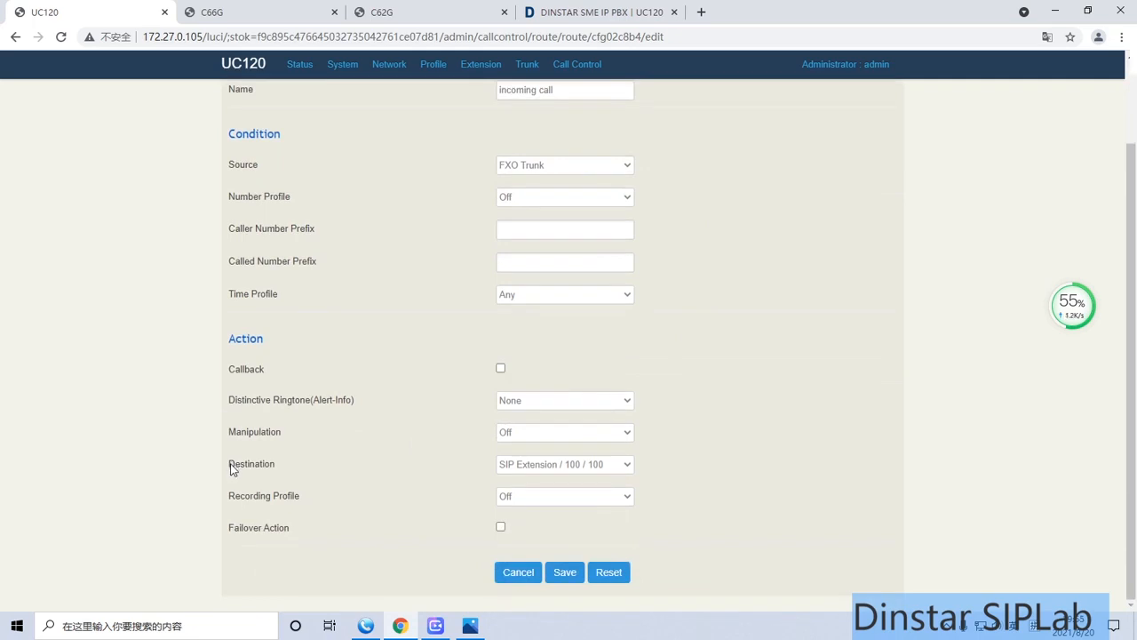
Examine the destinations available for the incoming call route, then return to the route list without saving
left_click_drag(230, 469, 275, 471)
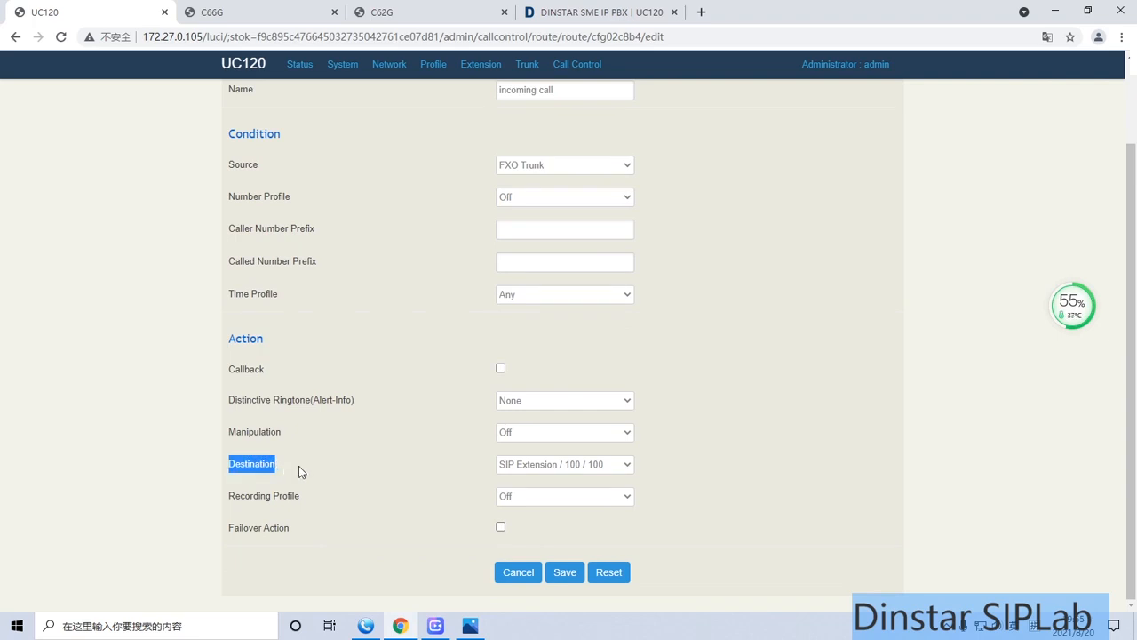
left_click(538, 471)
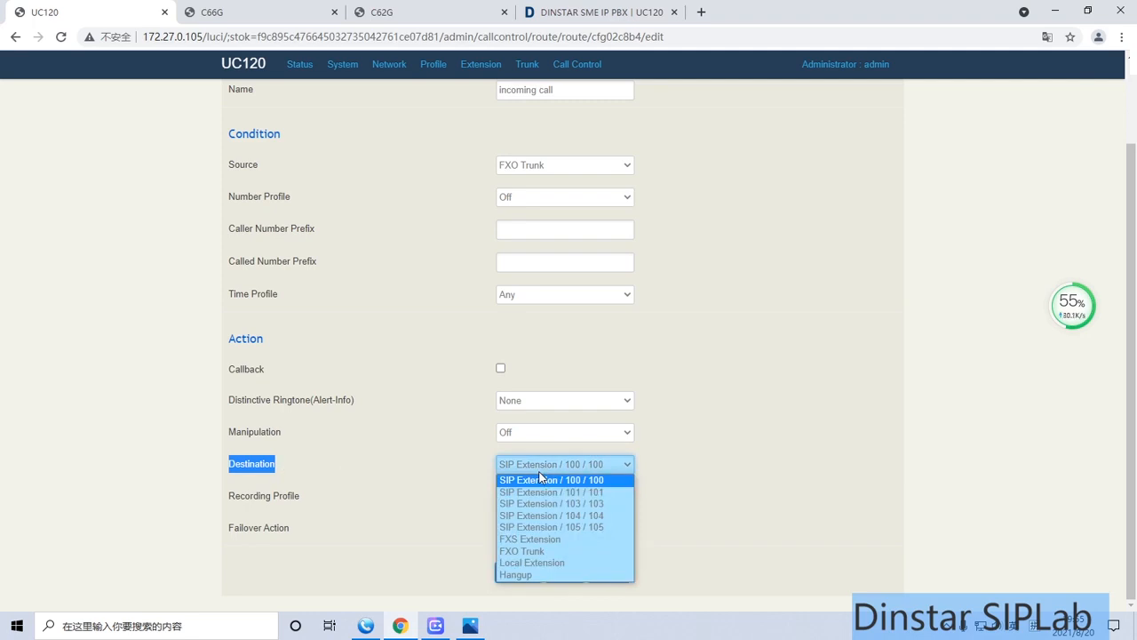
left_click(416, 459)
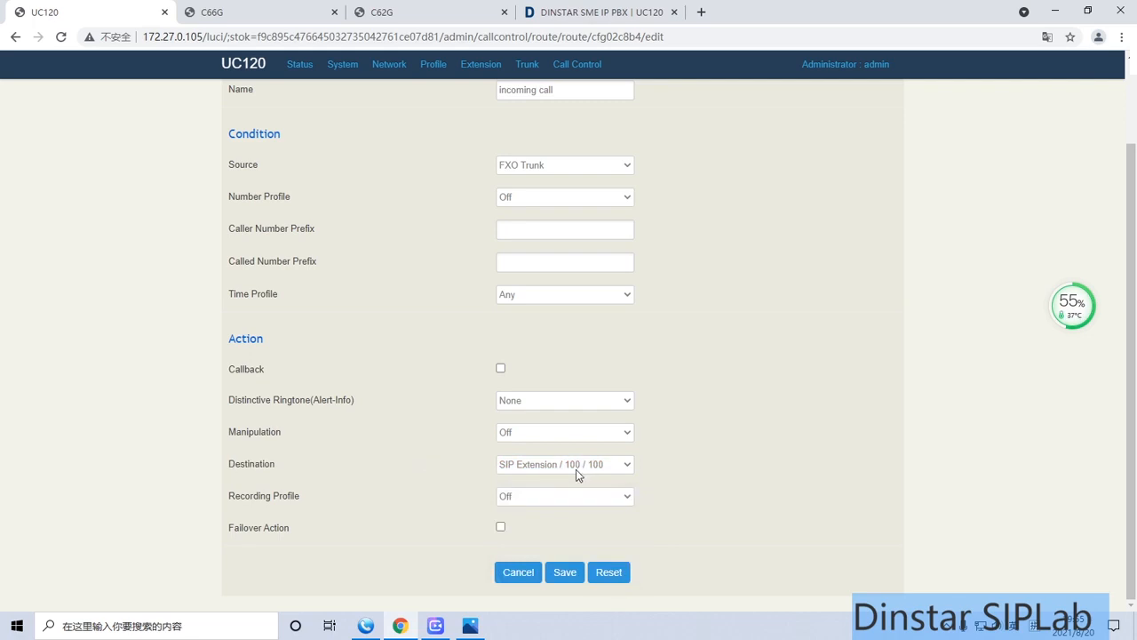
scroll(411, 425, "up", 2)
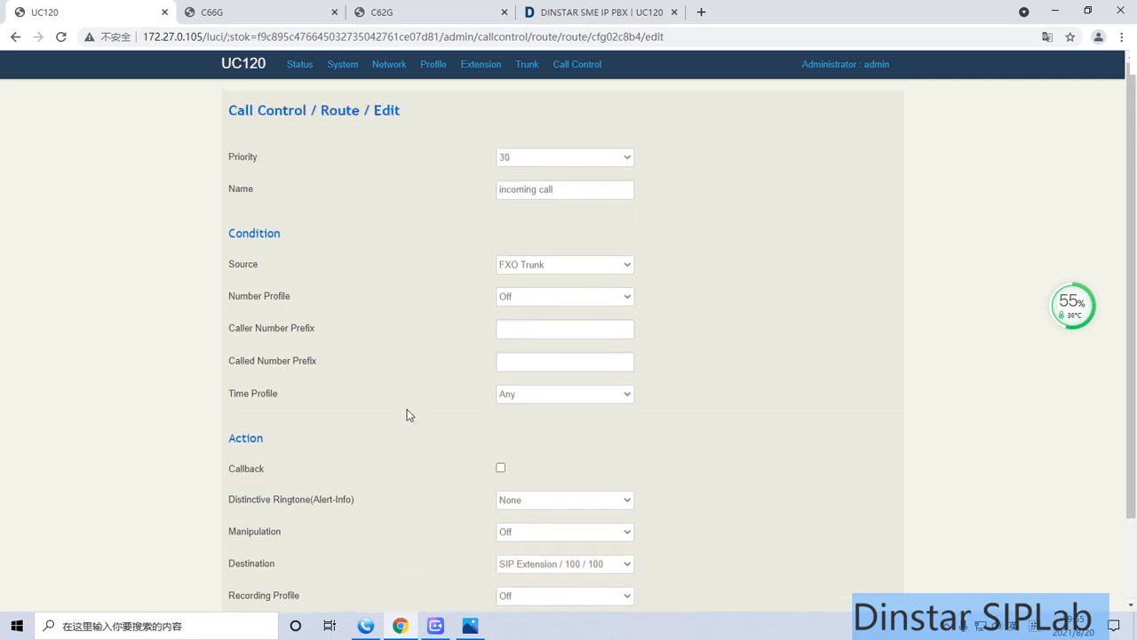
mouse_move(577, 66)
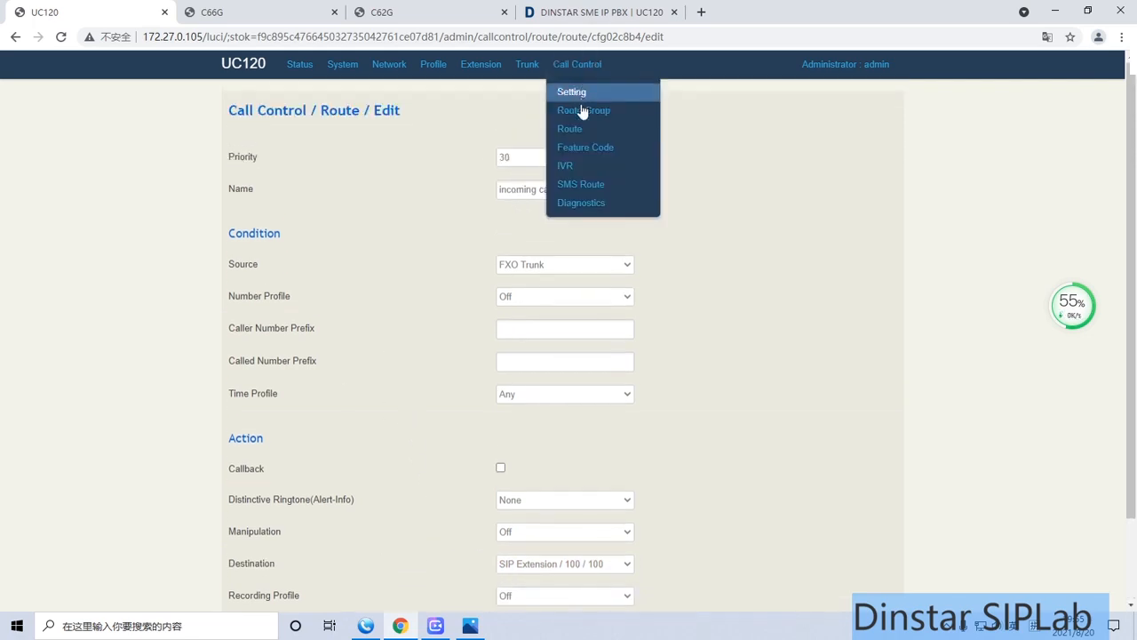
left_click(579, 130)
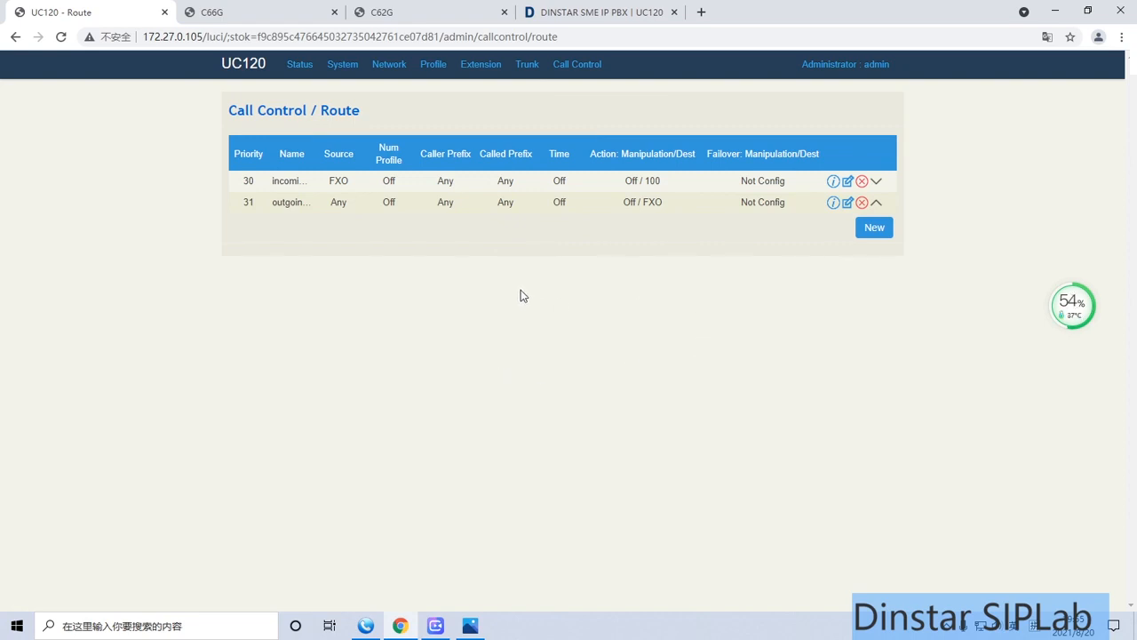
Check the account information on the status pages of the C66G and C62G phones
left_click(277, 11)
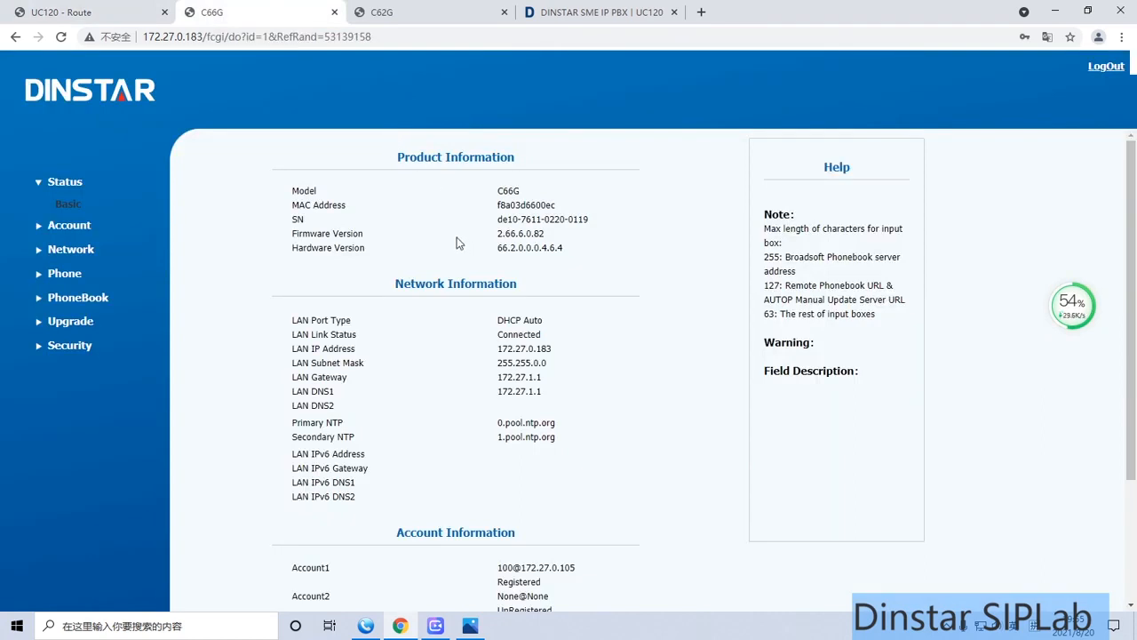
scroll(460, 243, "down", 2)
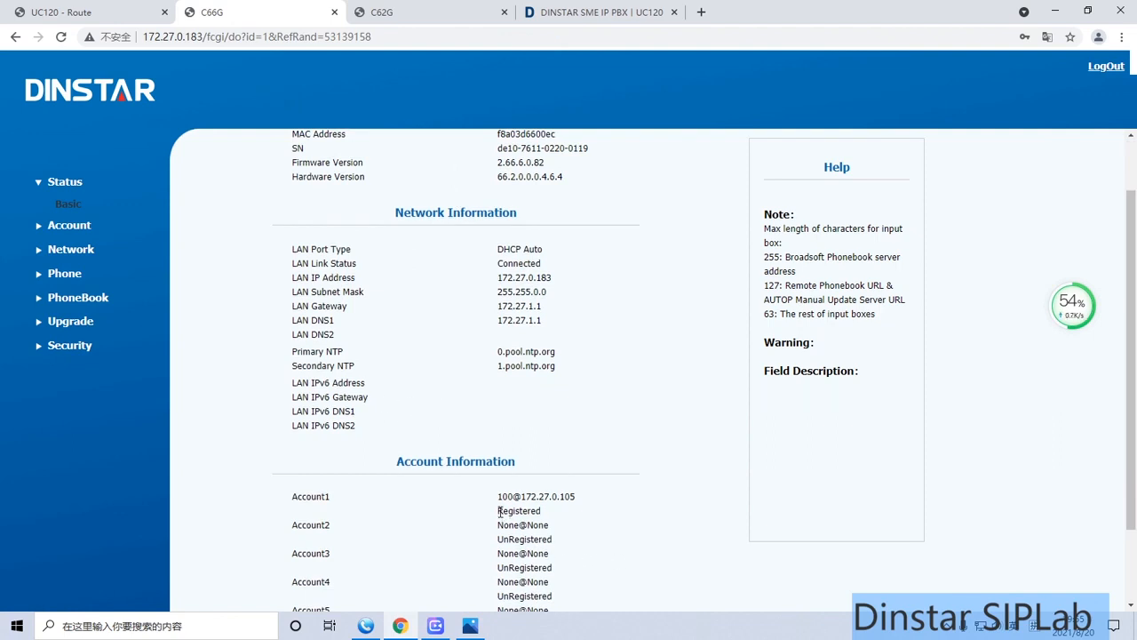
left_click(384, 12)
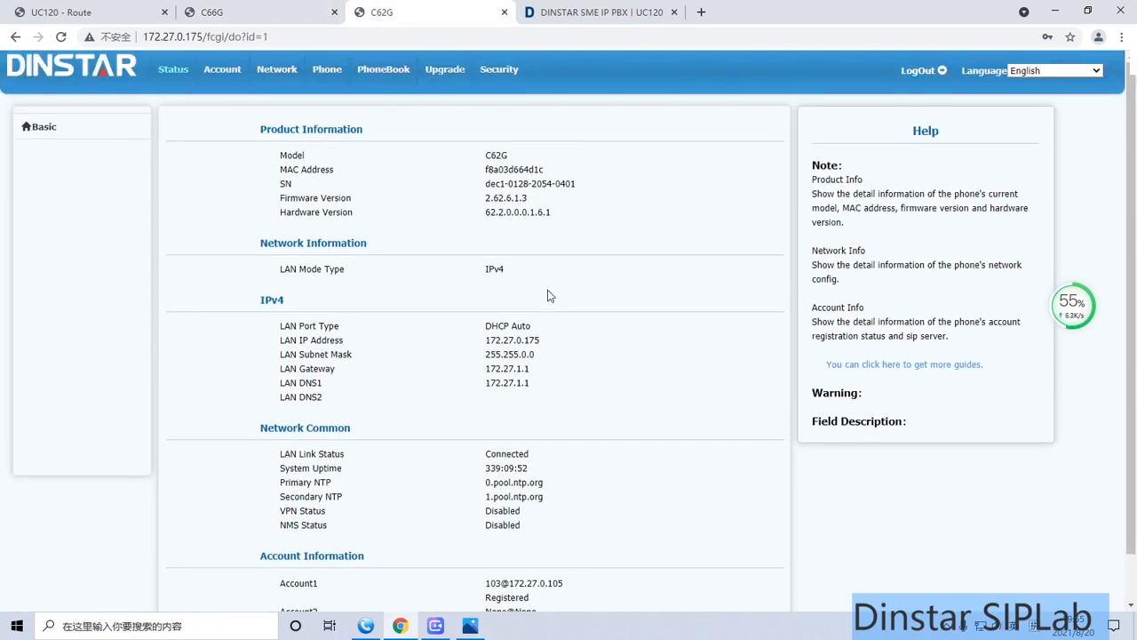
scroll(548, 295, "down", 1)
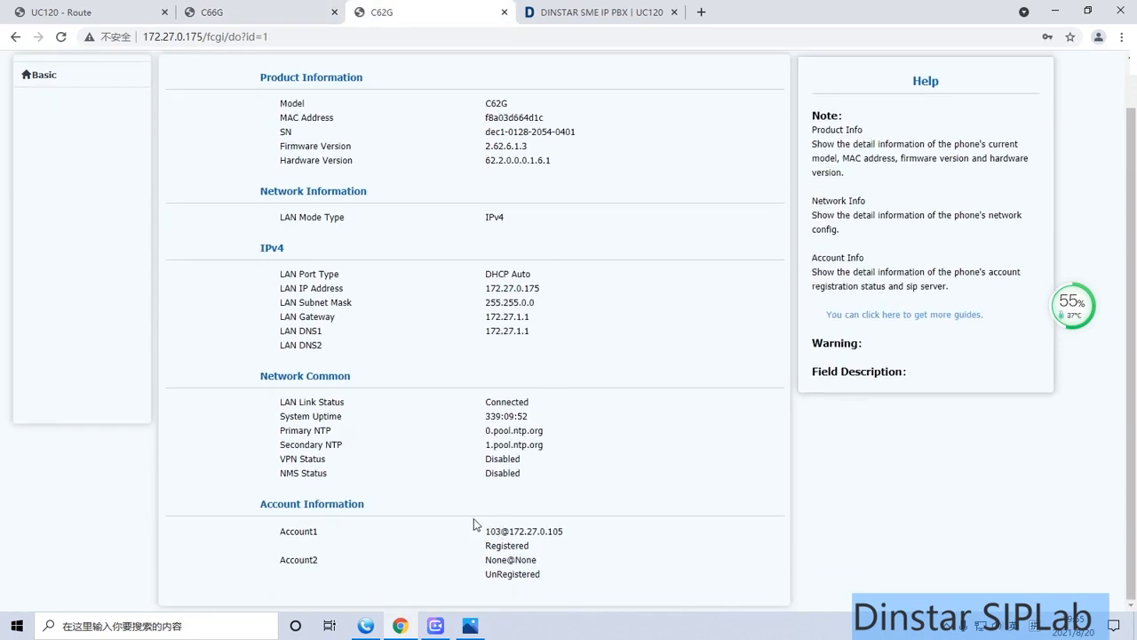
scroll(476, 523, "up", 1)
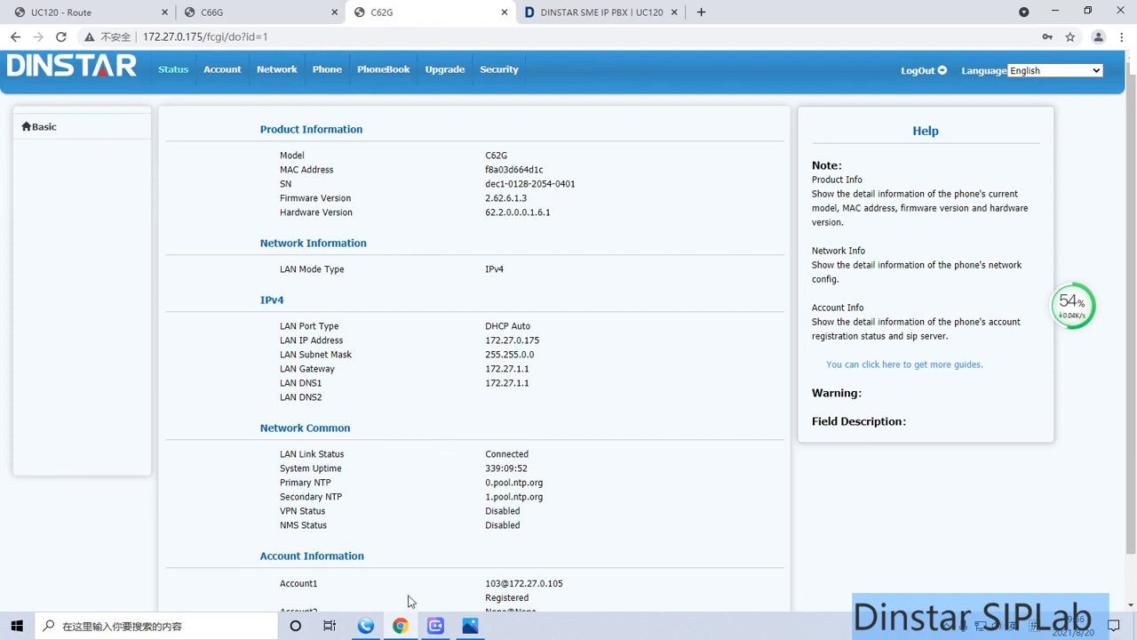
Switch to the MicroSIP softphone and enter the outside phone number to call
left_click(375, 626)
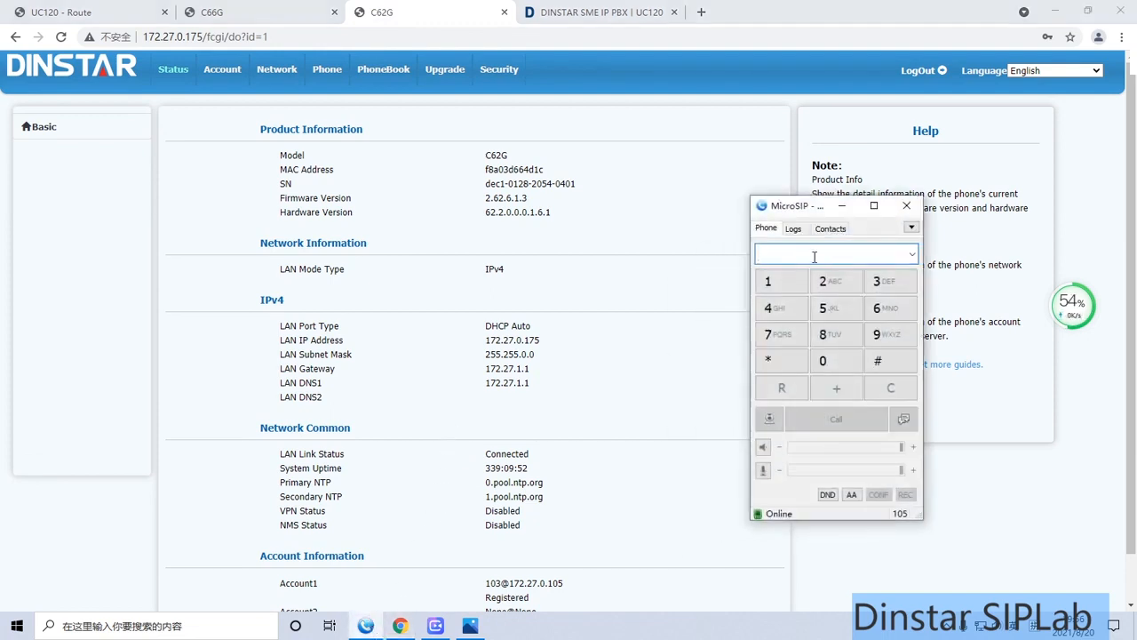
left_click(823, 360)
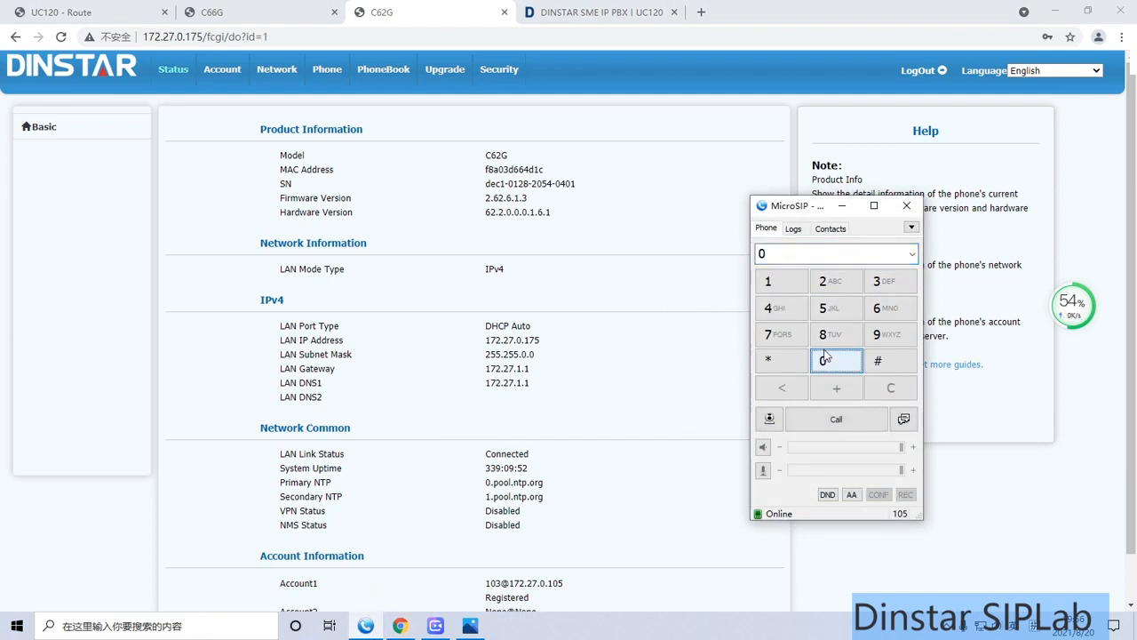
left_click(771, 283)
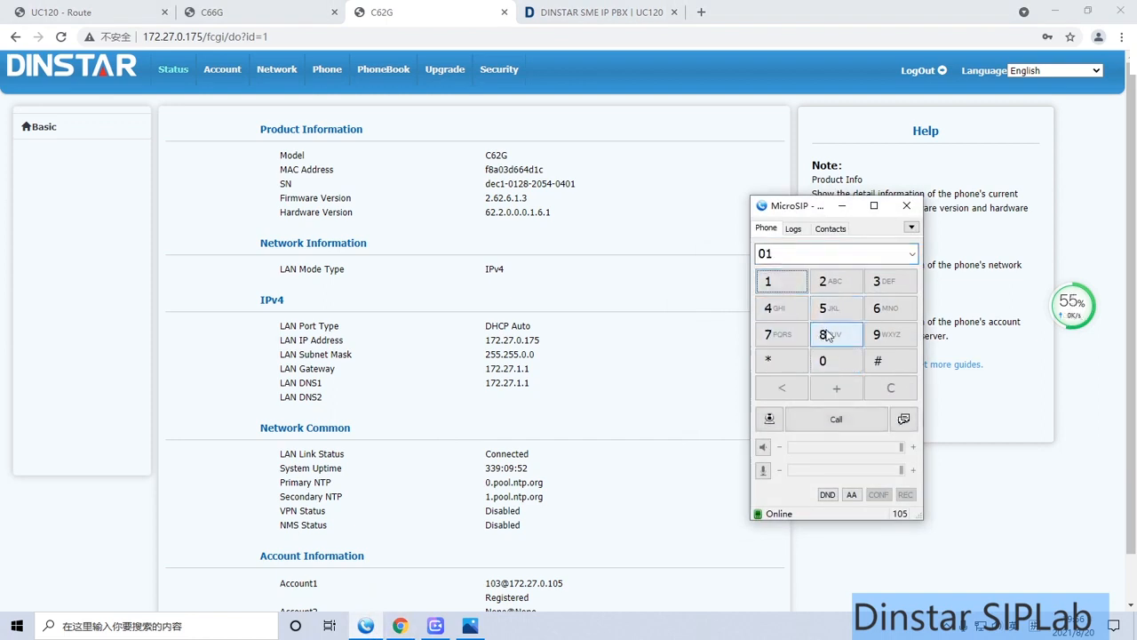
left_click(830, 334)
left_click(874, 313)
left_click(878, 313)
left_click(826, 308)
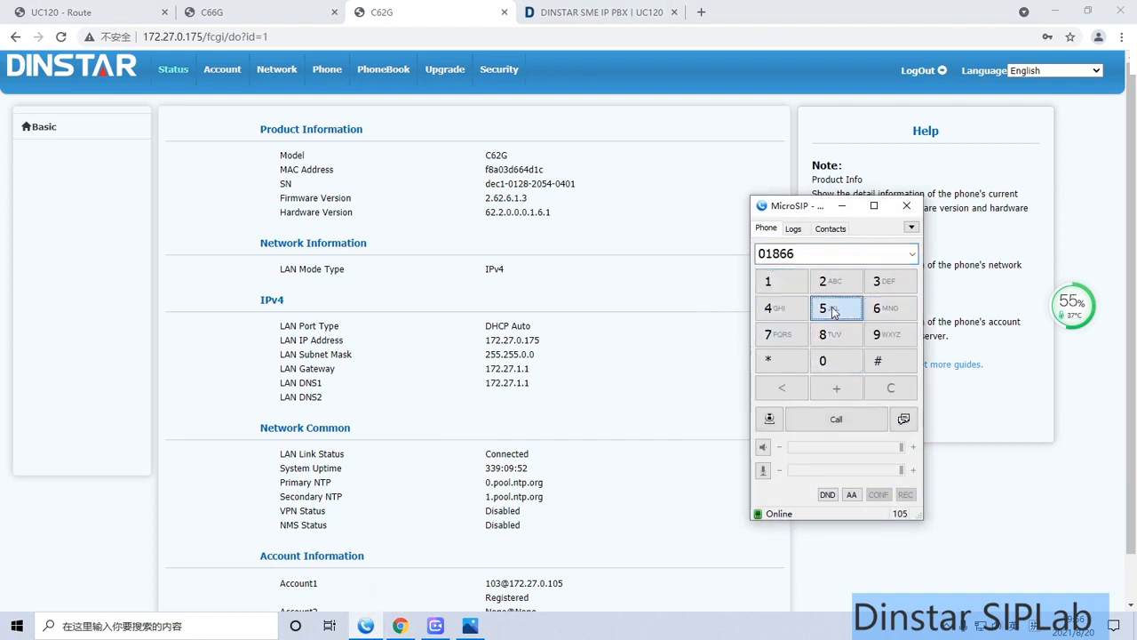
left_click(877, 288)
left_click(824, 360)
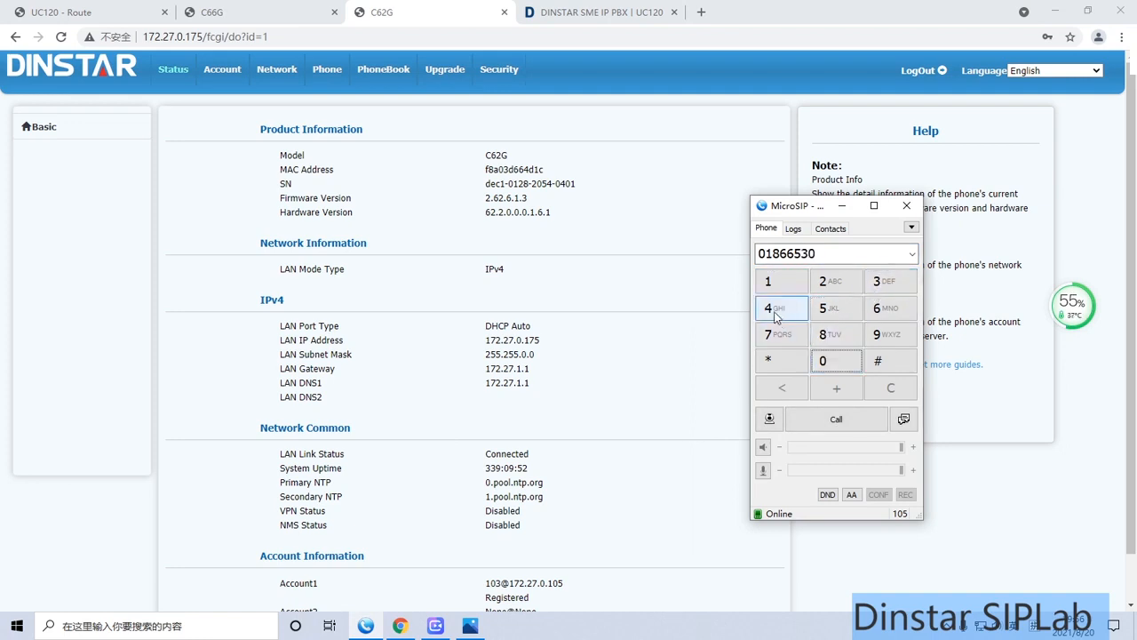
left_click(769, 308)
left_click(824, 362)
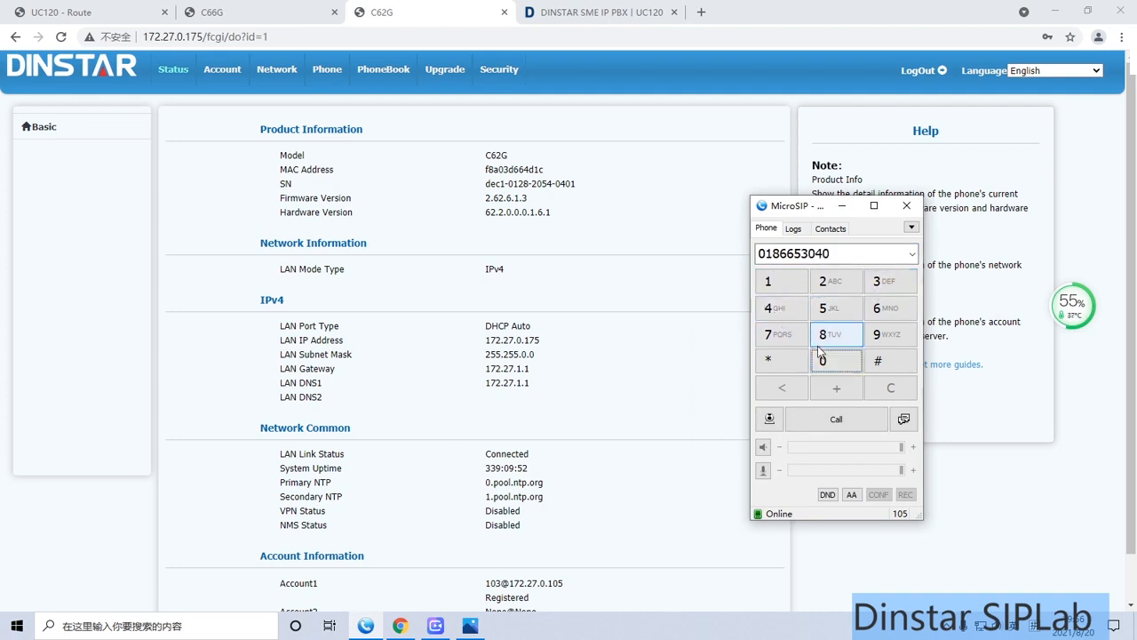
Correct the last digits of the outside phone number in the softphone's dial field
double_click(842, 255)
left_click(843, 256)
key("BackSpace")
key("BackSpace")
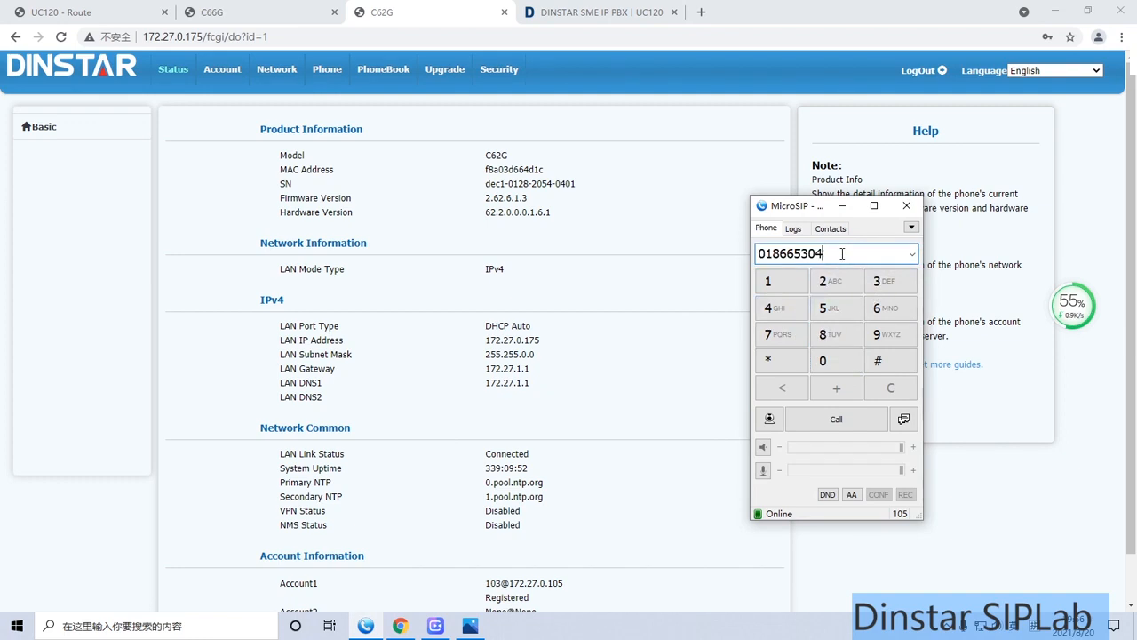
left_click(803, 281)
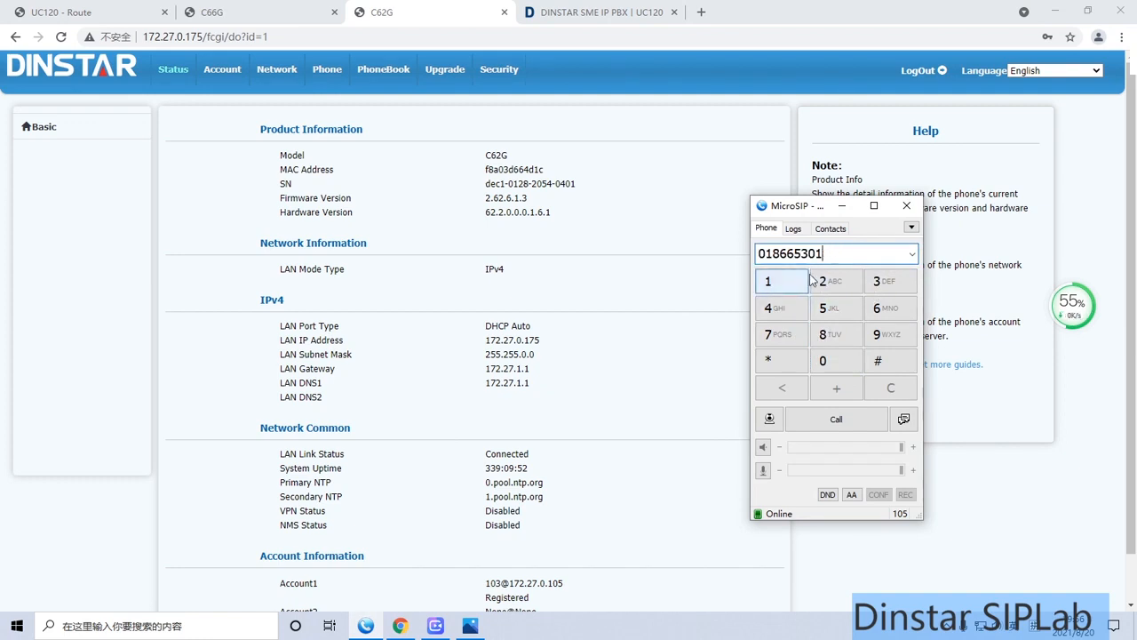
type("0")
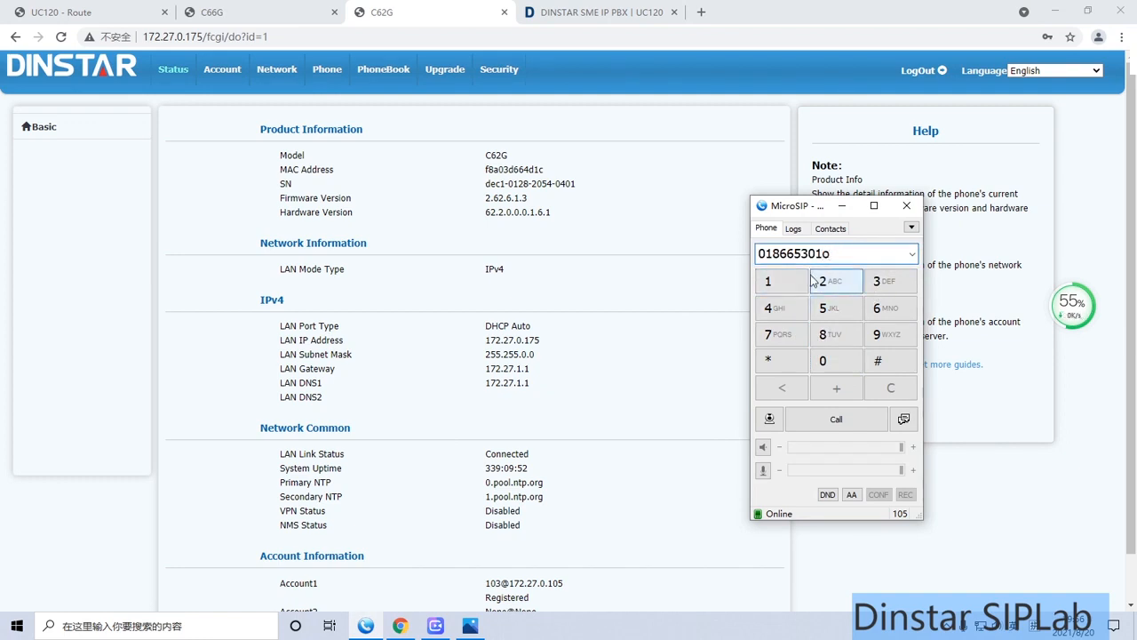
left_click(803, 307)
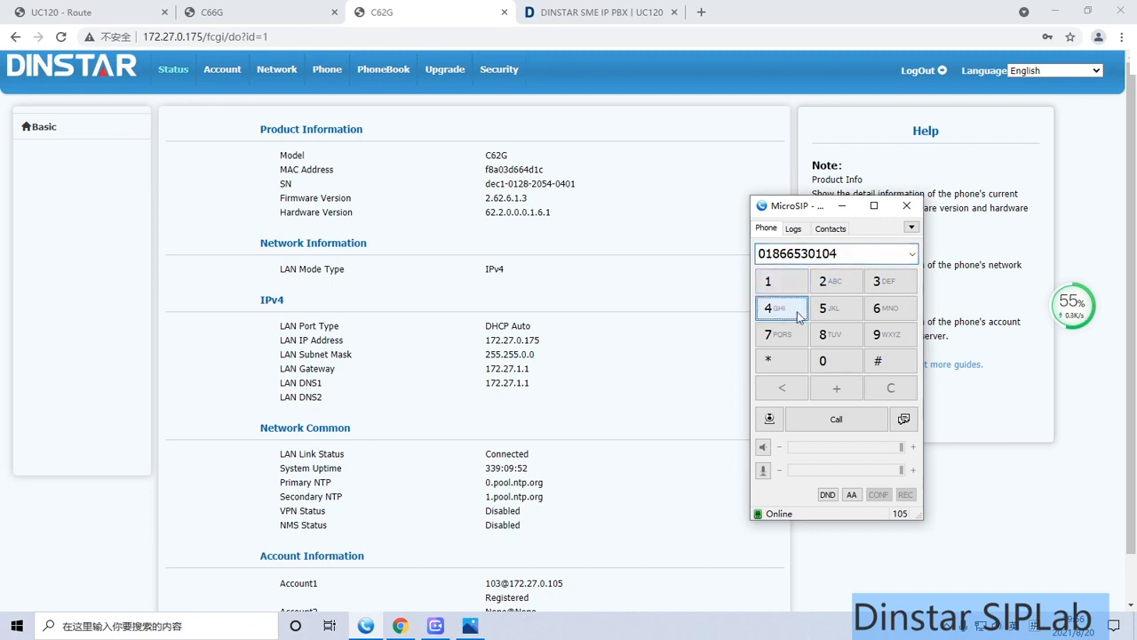
left_click(825, 364)
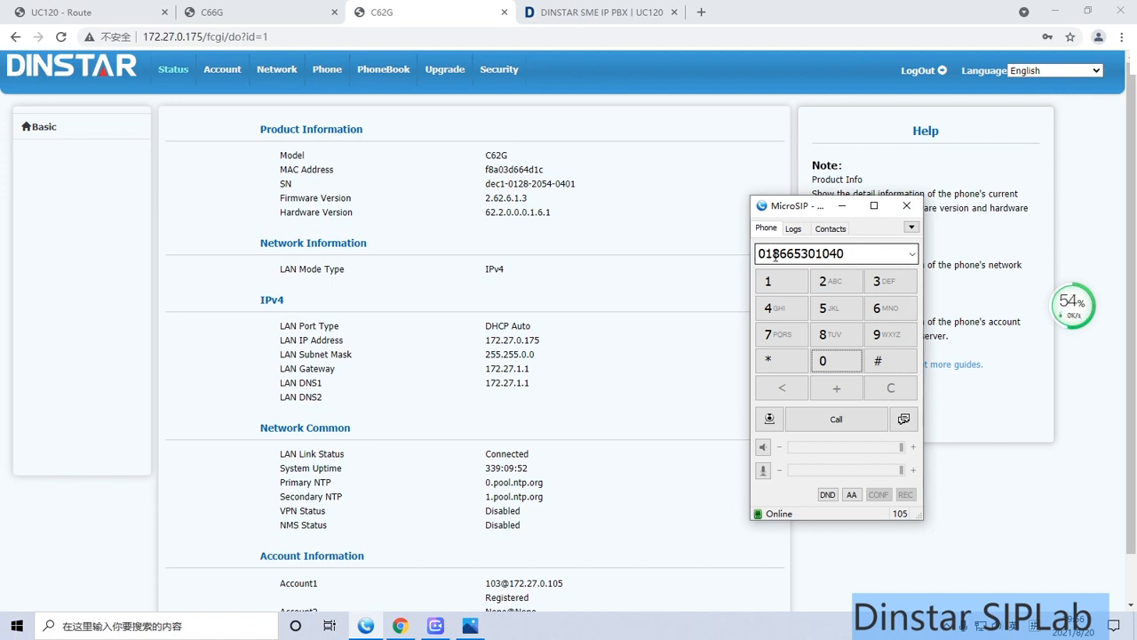
Place the call to the entered outside number and end it after it connects
left_click(842, 424)
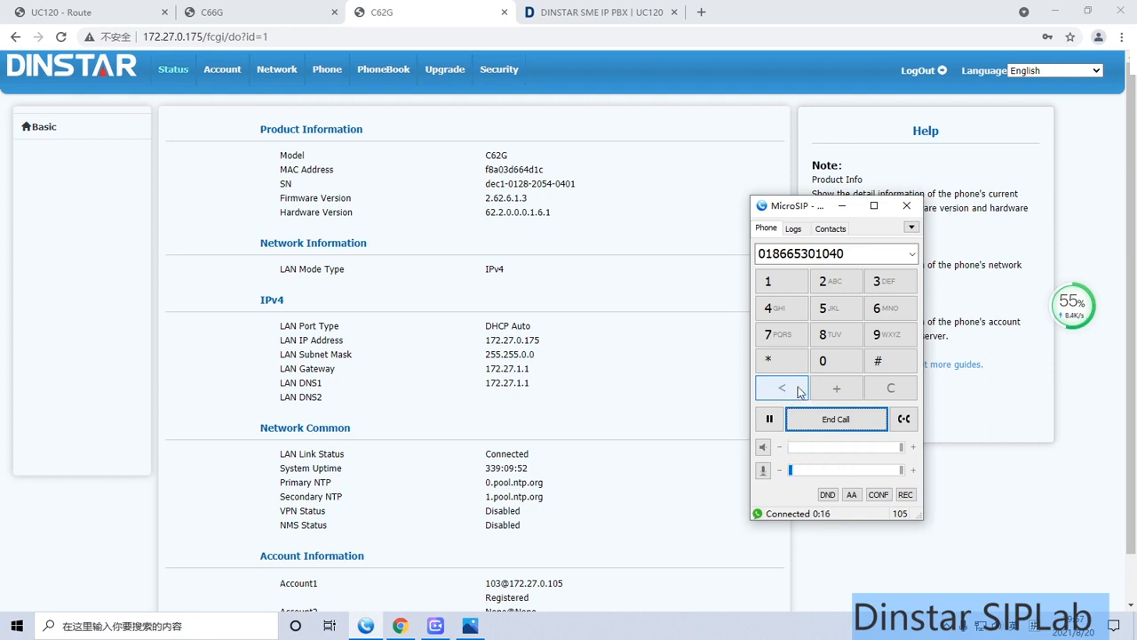
left_click(832, 423)
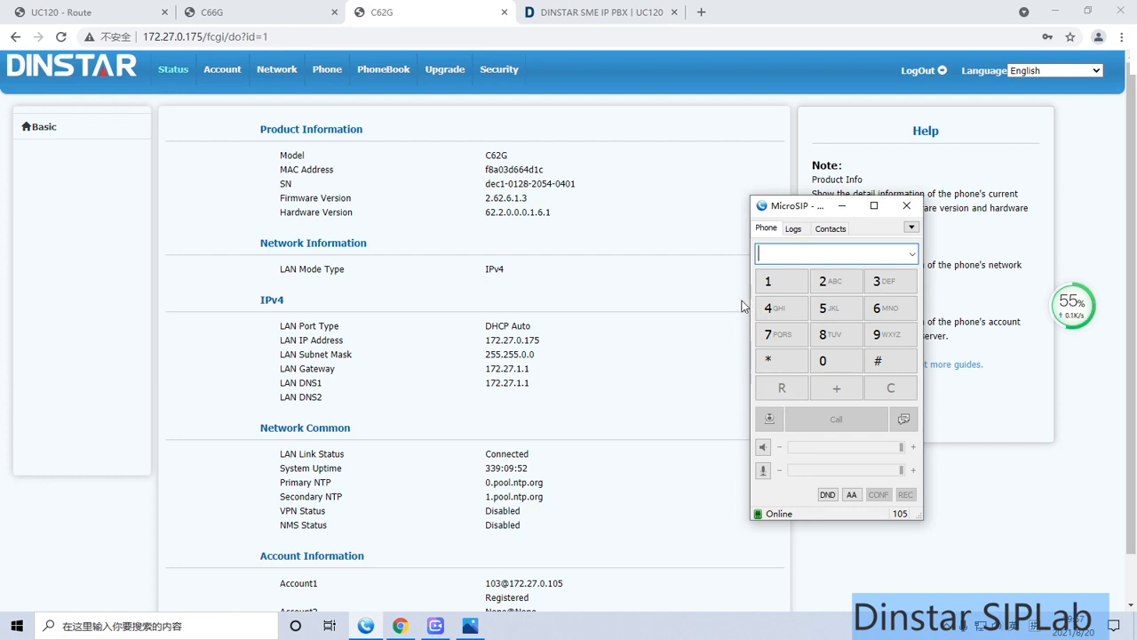
Call extension 100 from the MicroSIP softphone
left_click(773, 282)
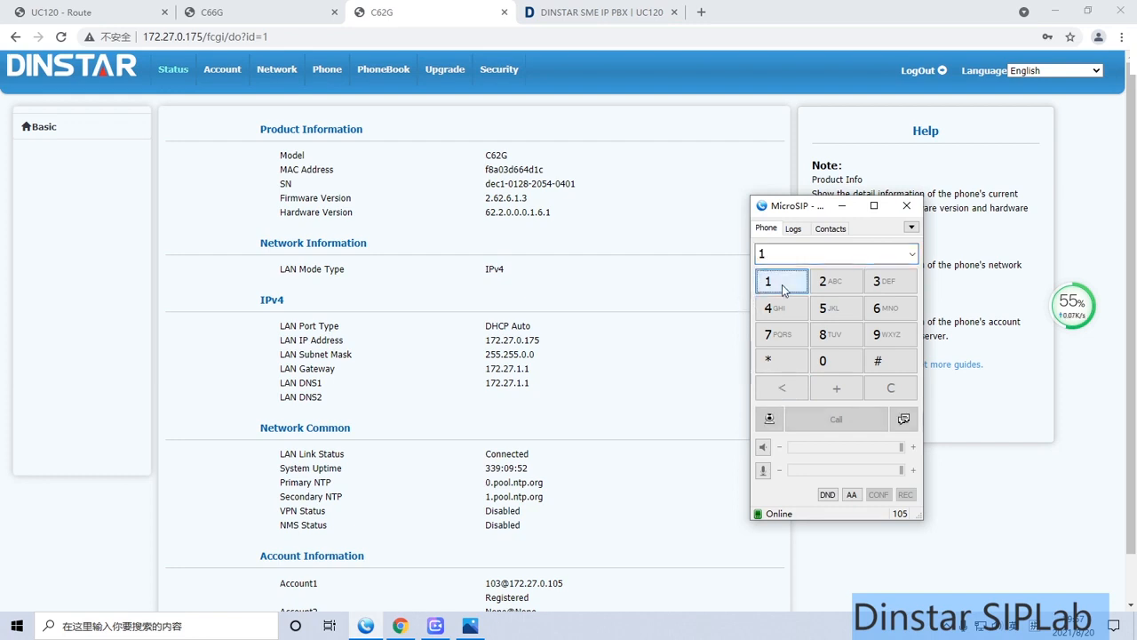
left_click(835, 369)
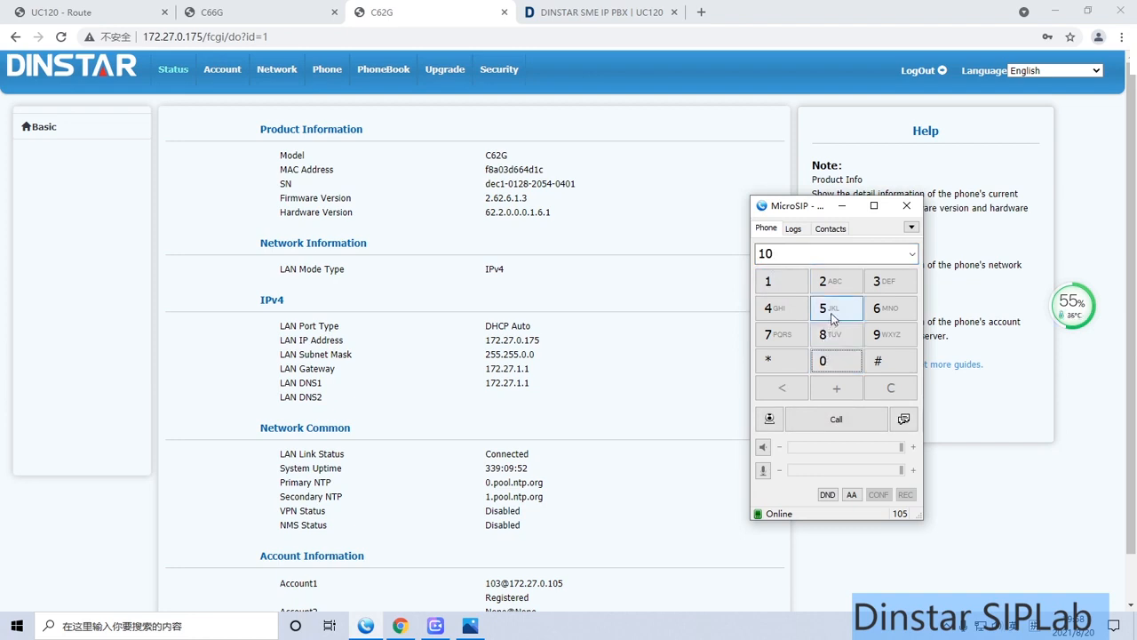
left_click(826, 364)
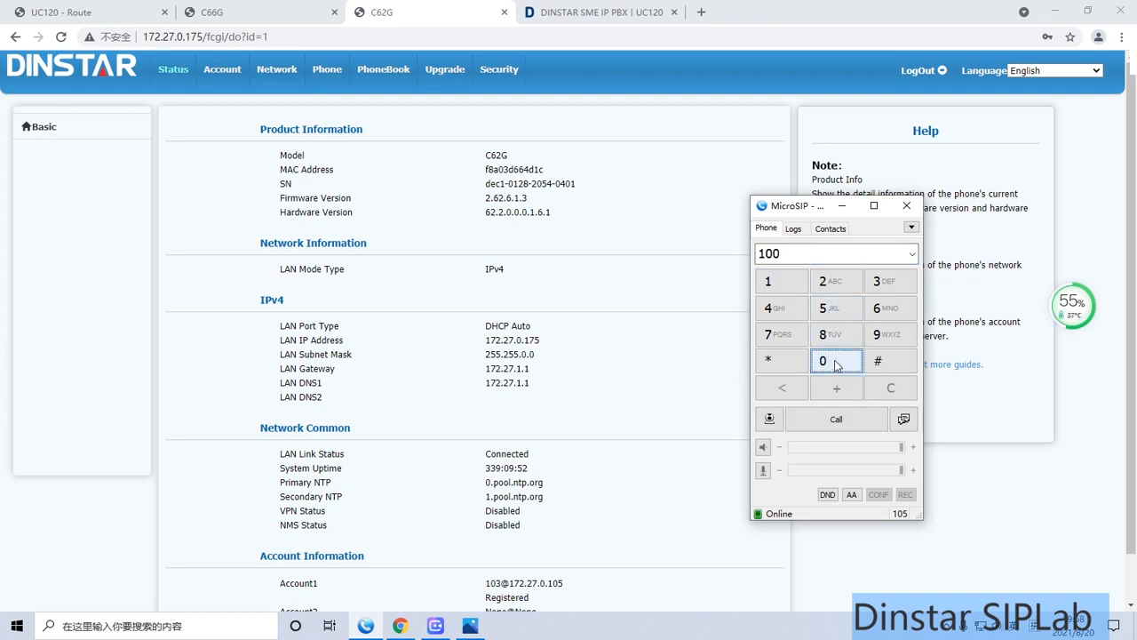
left_click(825, 420)
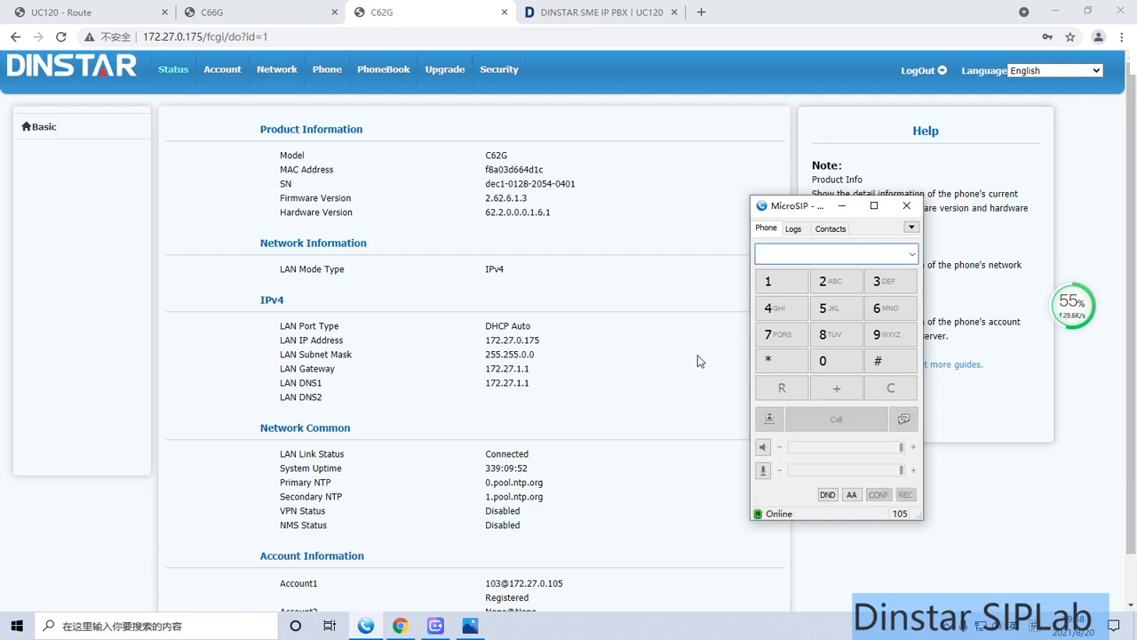
Switch back to the browser and review the account information on the C62G phone's status page
left_click(563, 321)
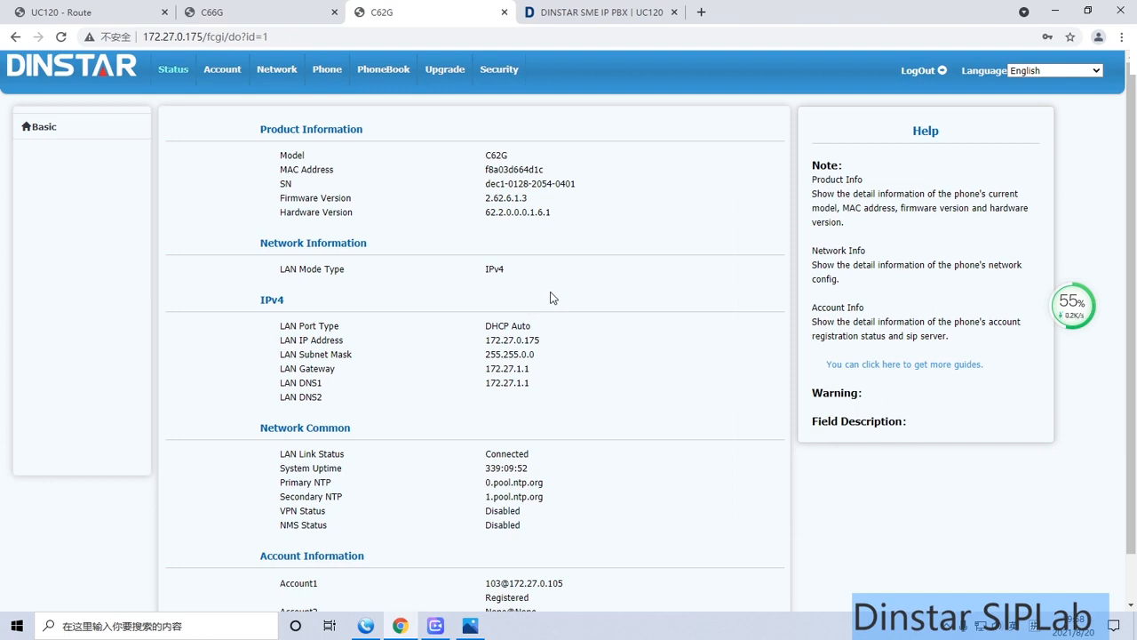
scroll(574, 306, "down", 1)
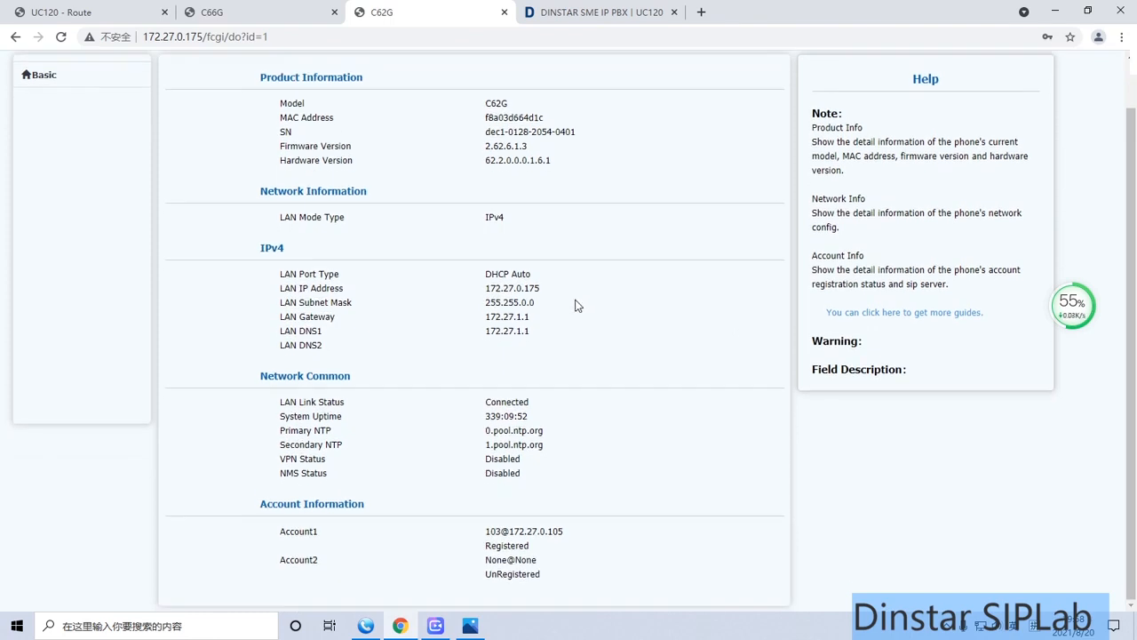
scroll(574, 305, "up", 1)
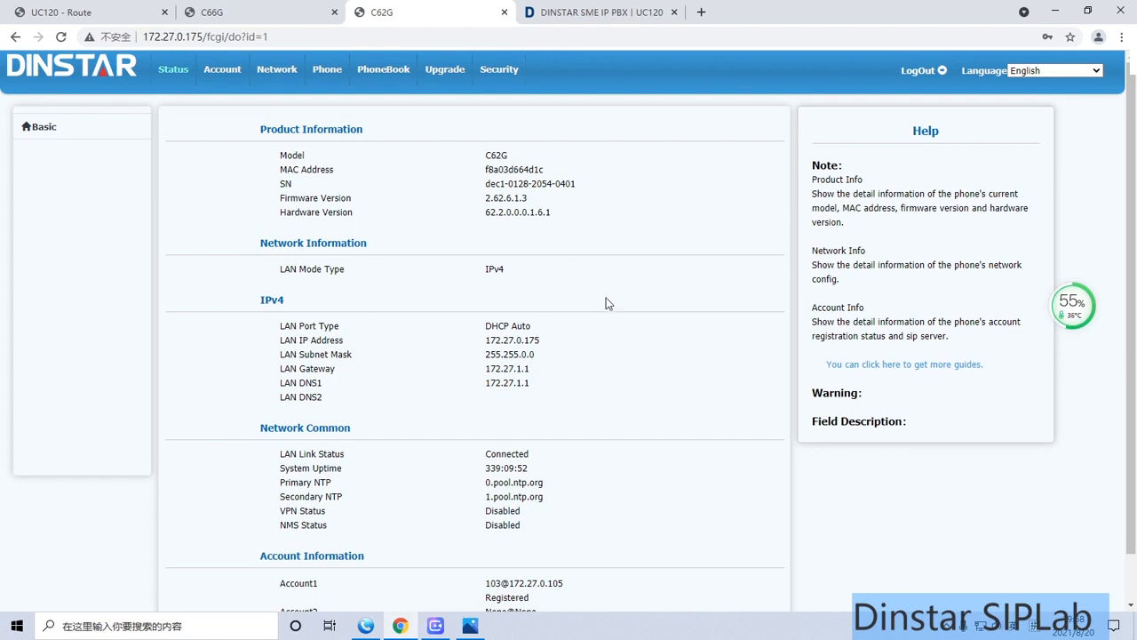
Reload the C62G phone's status page and try to log in as admin with the account password
left_click(169, 72)
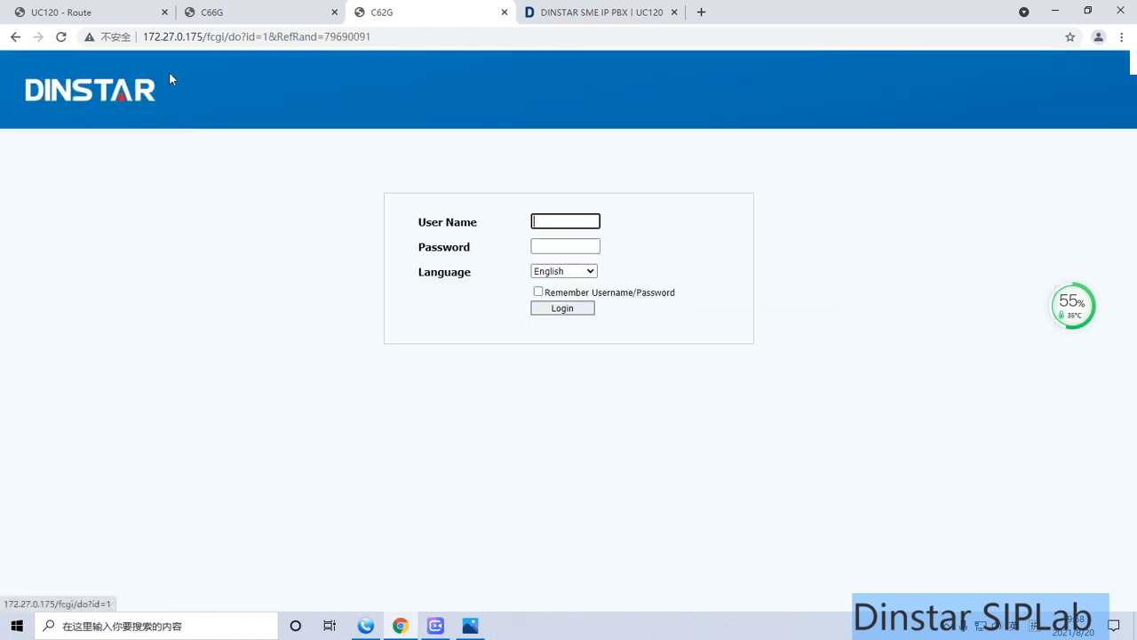
left_click(538, 221)
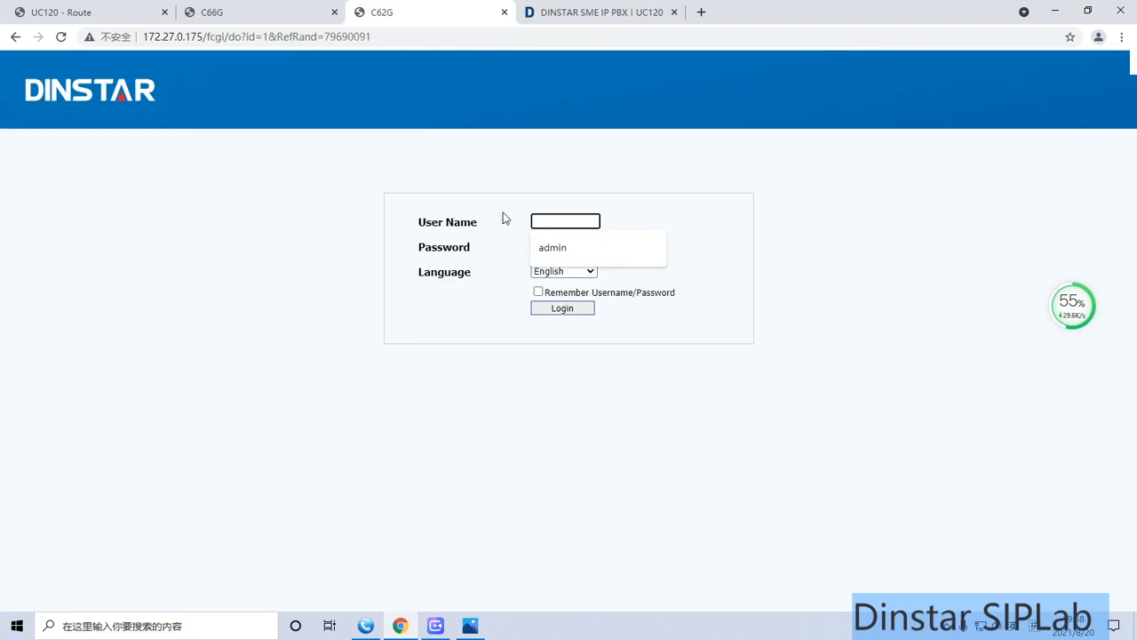
left_click(553, 247)
left_click(551, 245)
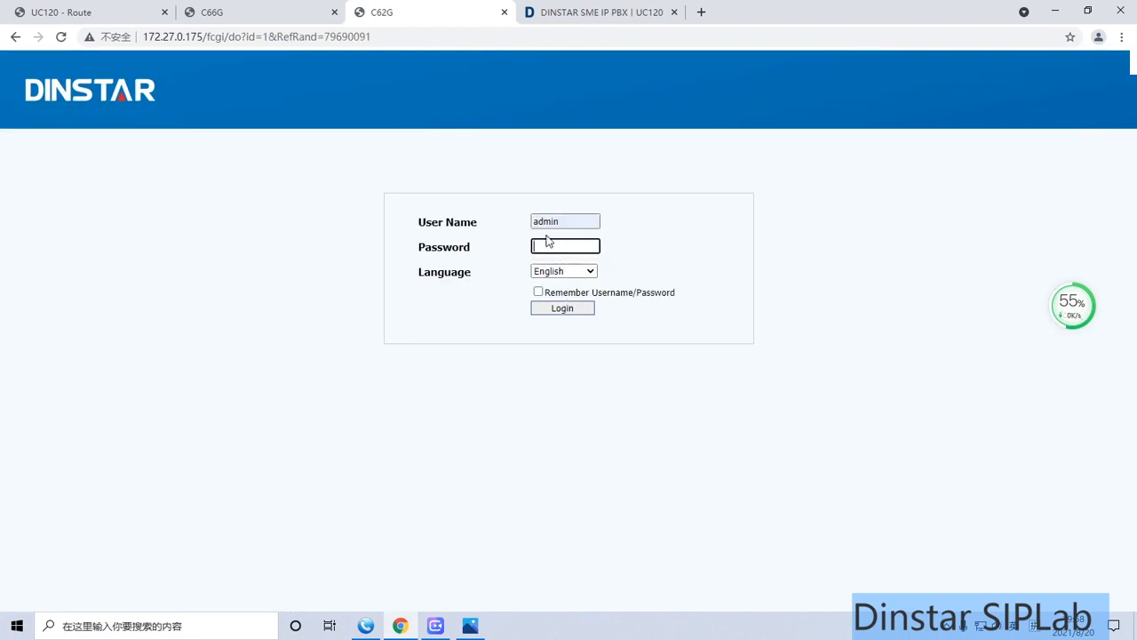
type("a••••••")
key("Return")
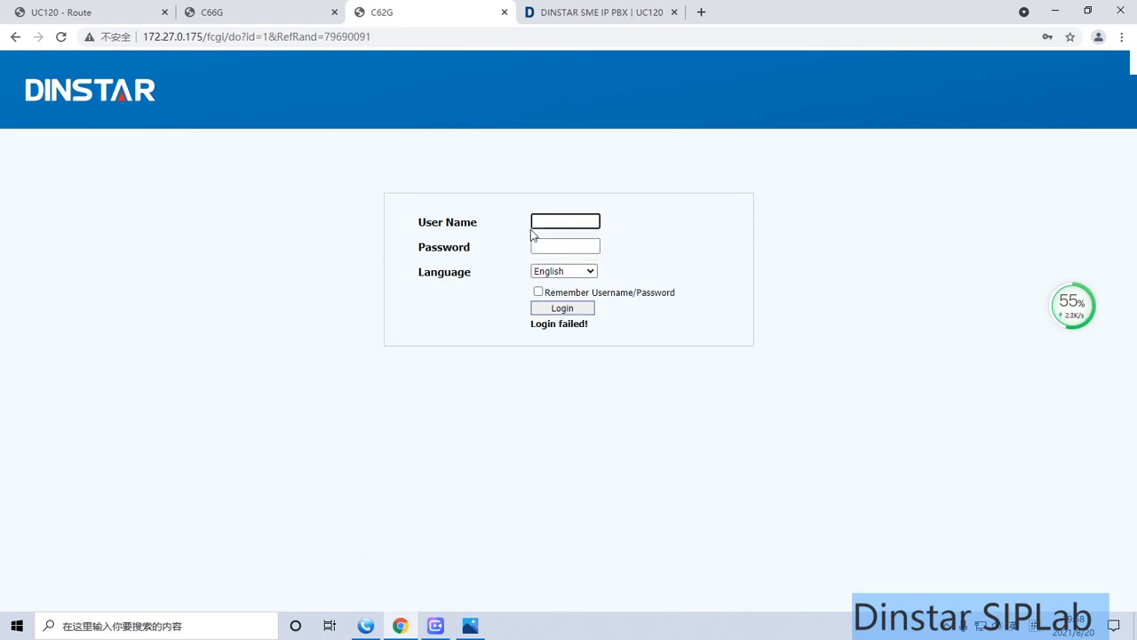
type("admin")
key("Tab")
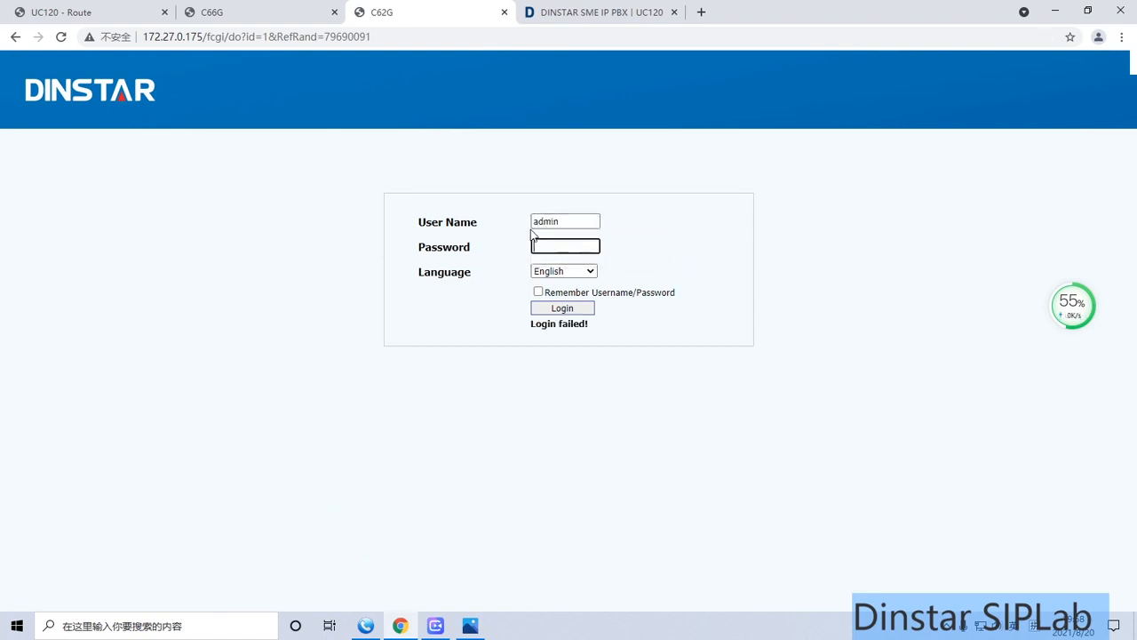
type("a••••••••")
key("Return")
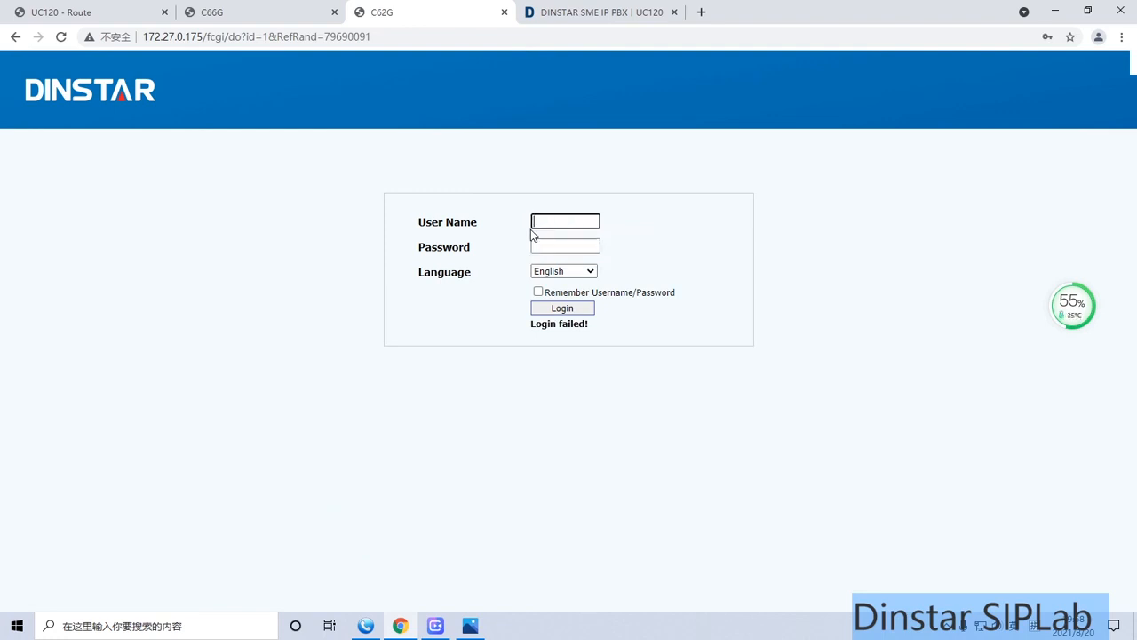
Switch to the UC120 web interface and display the CDRs list of its call records
left_click(107, 11)
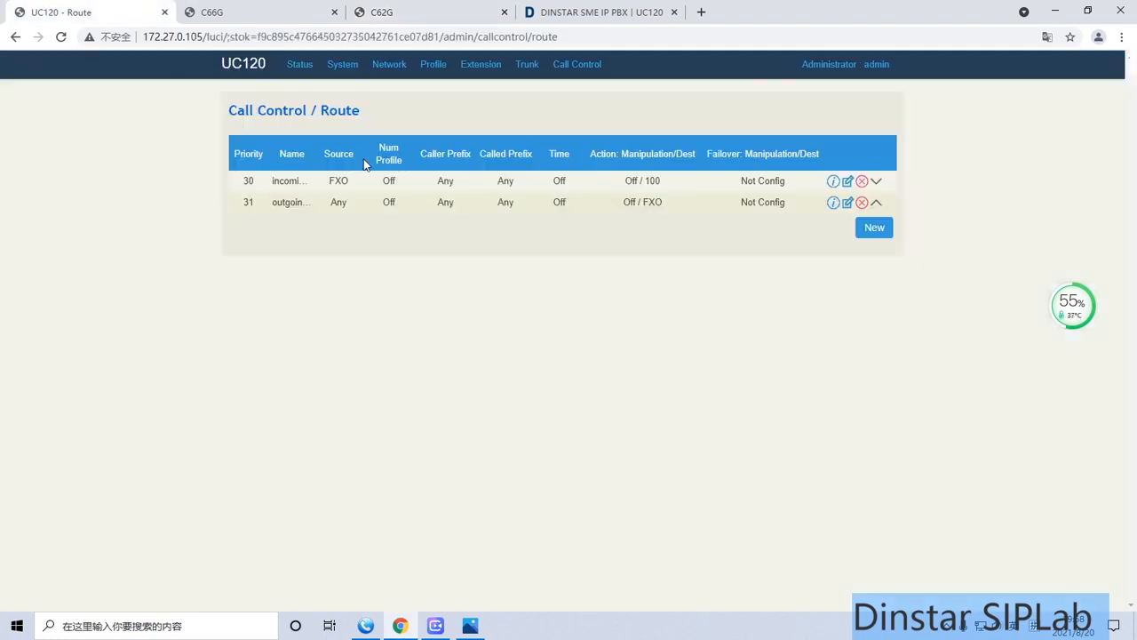
mouse_move(303, 68)
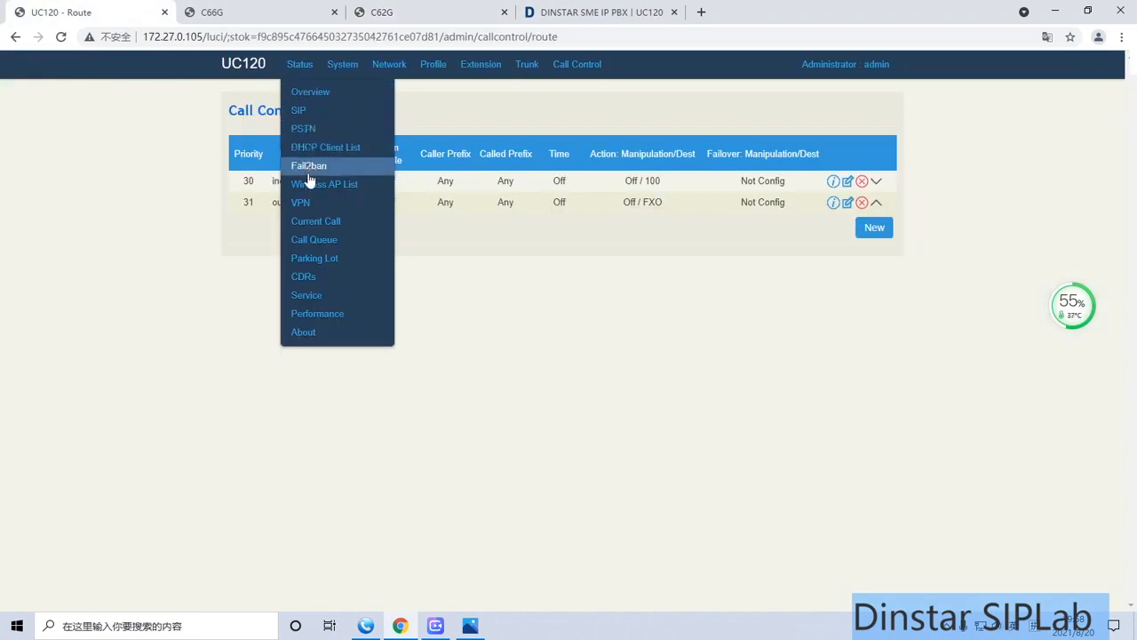
left_click(313, 277)
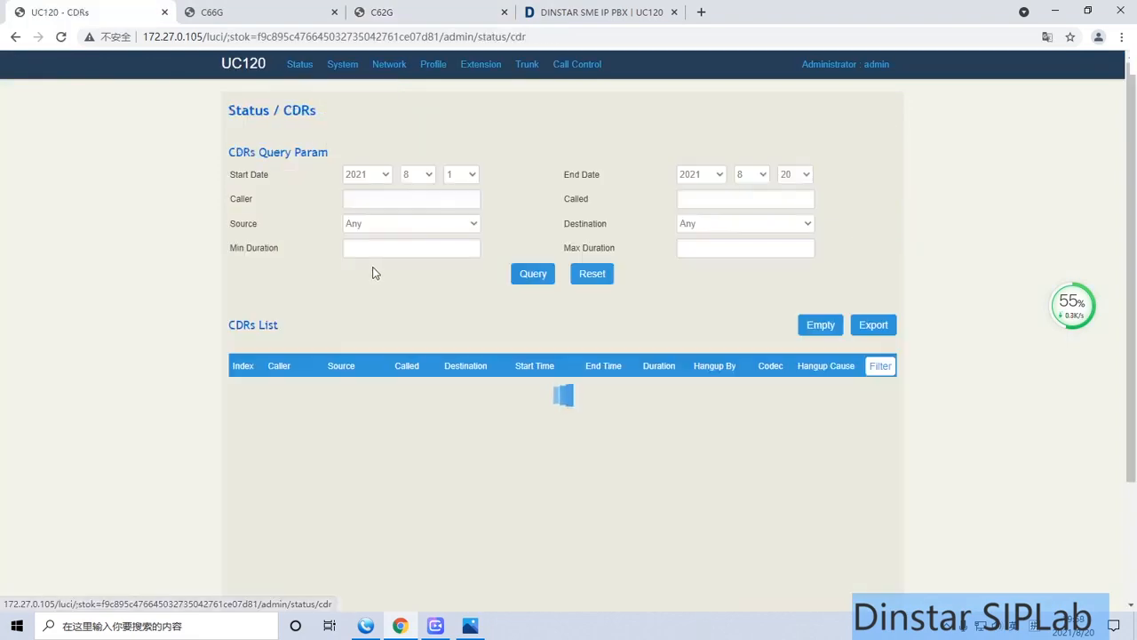
scroll(427, 294, "down", 3)
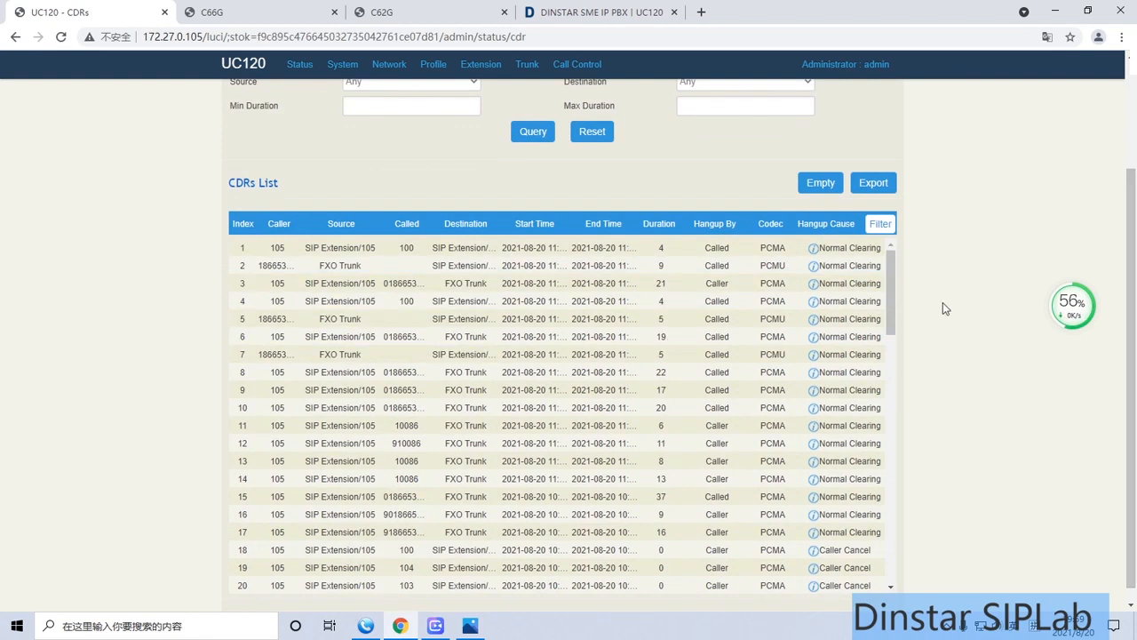
Examine the caller, source, destination and duration details of the recent calls, plus the older entries in the CDRs list
mouse_move(288, 252)
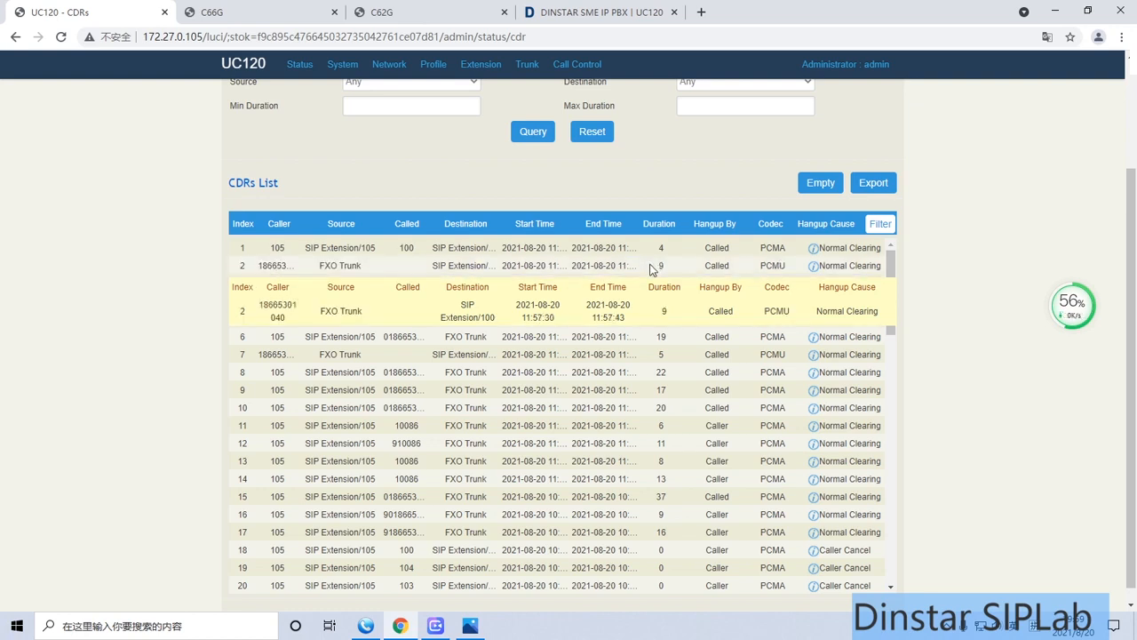
mouse_move(264, 287)
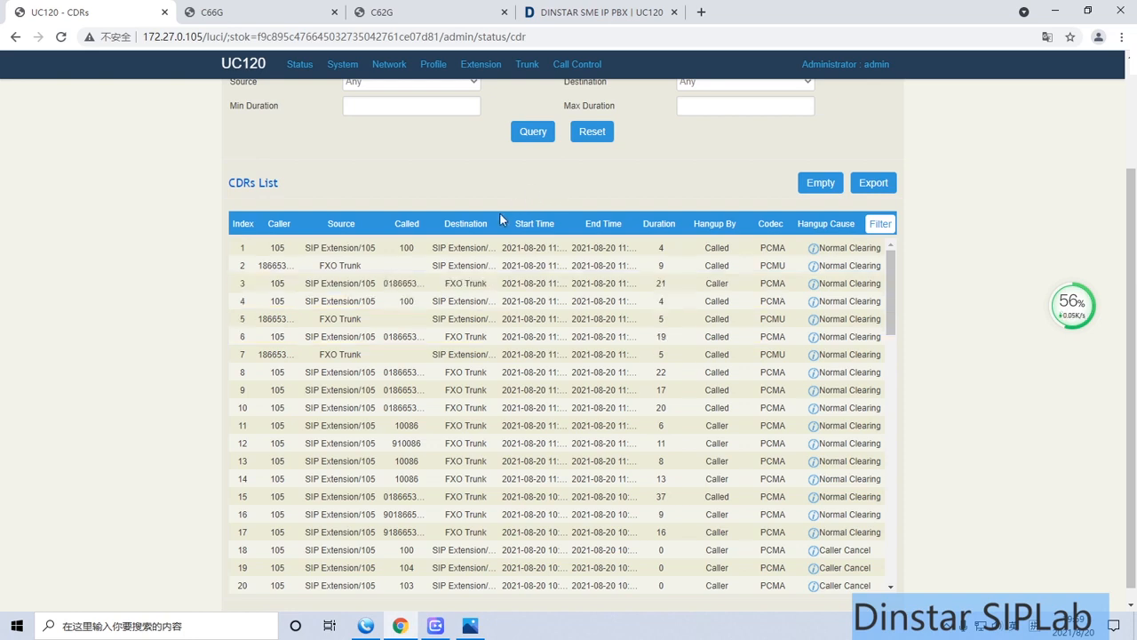
scroll(498, 218, "up", 3)
scroll(493, 235, "down", 5)
scroll(492, 249, "down", 1)
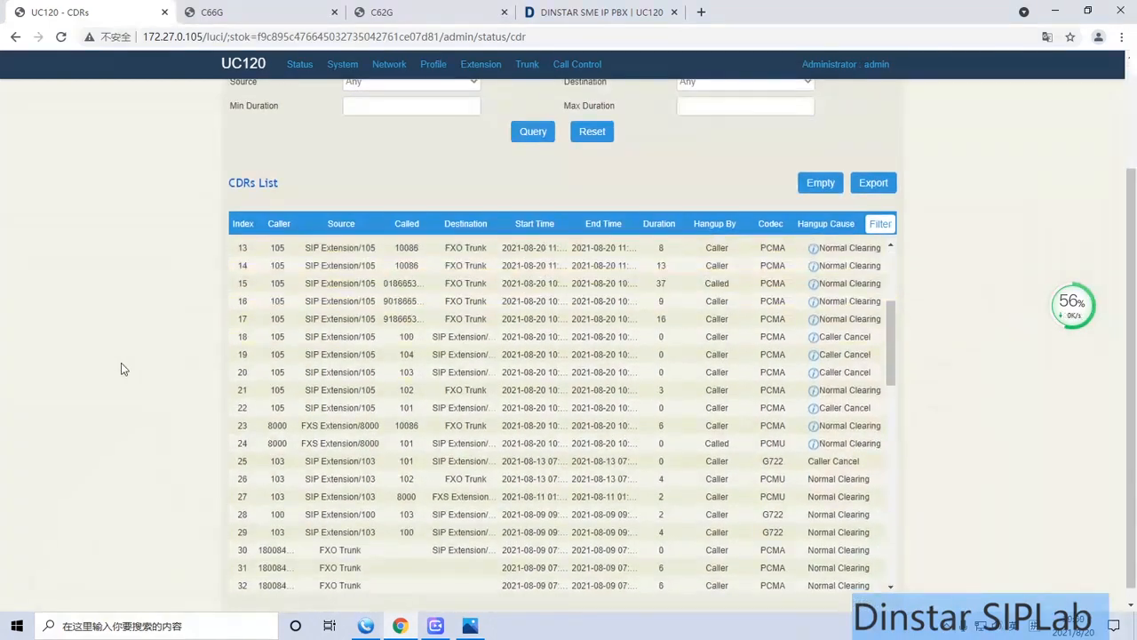
scroll(133, 365, "down", 2)
scroll(115, 363, "up", 2)
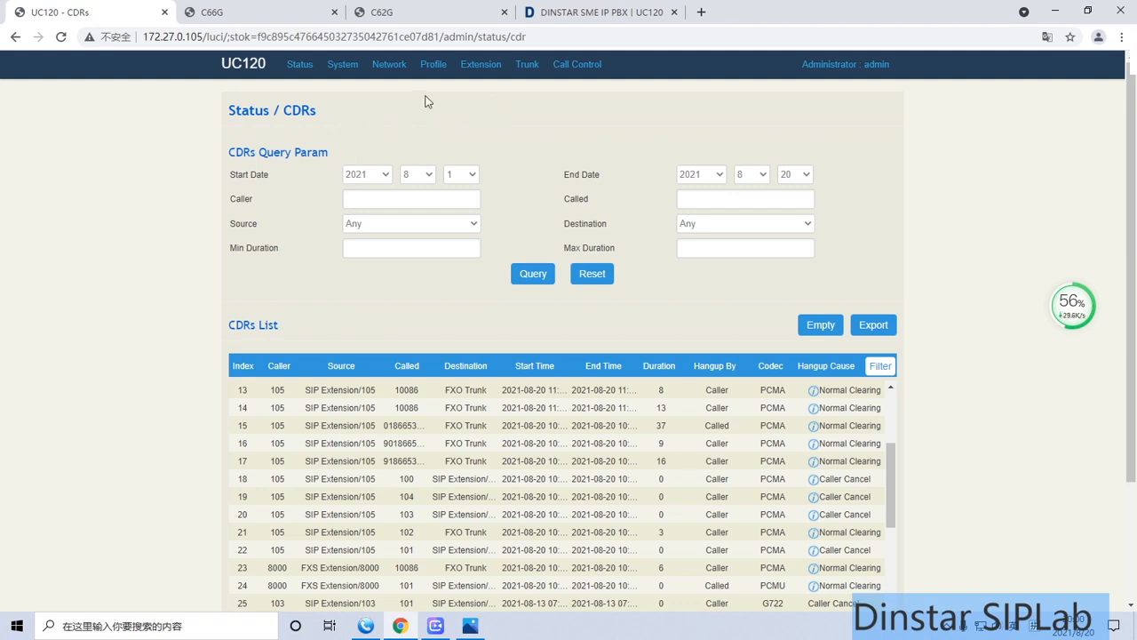
Check the registration status of the SIP extensions and the SIP trunk status on the UC120
mouse_move(473, 69)
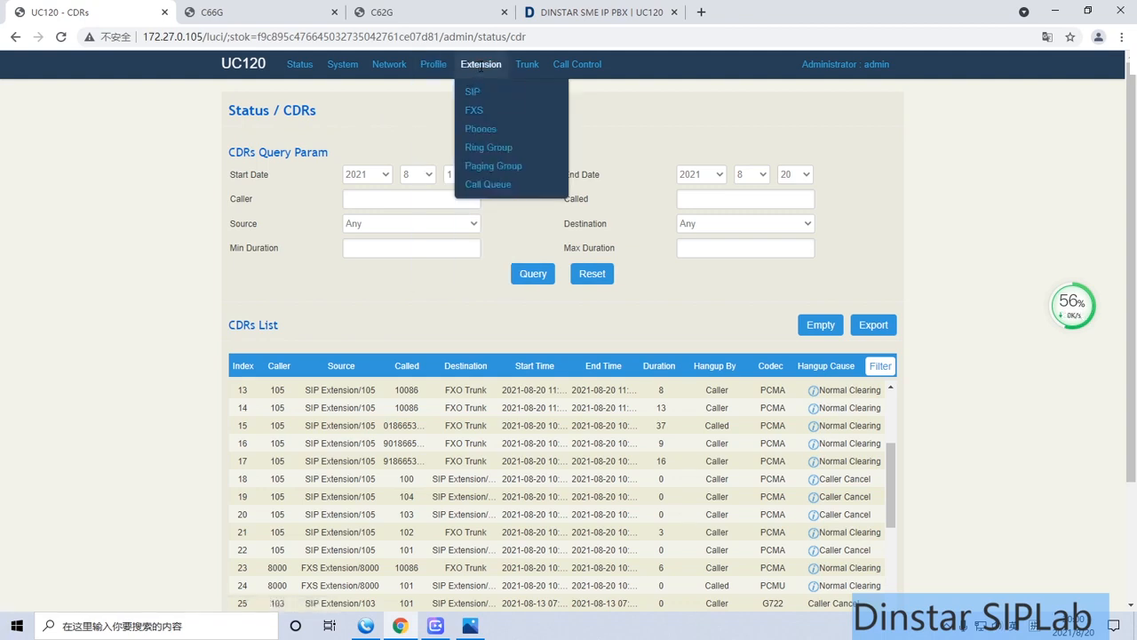
mouse_move(529, 68)
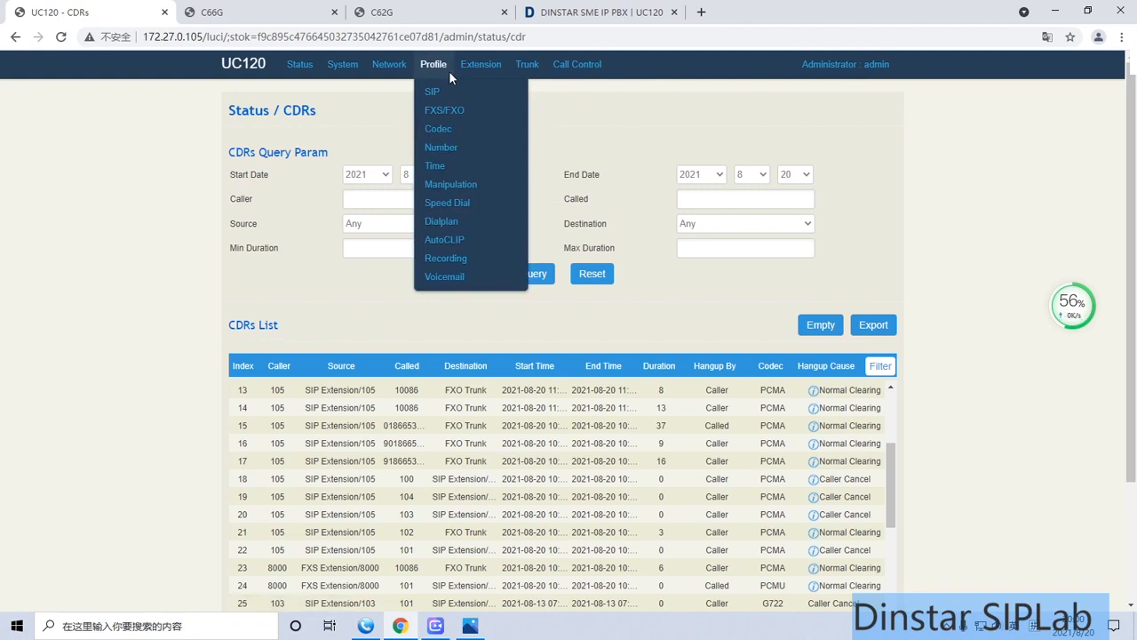
mouse_move(352, 69)
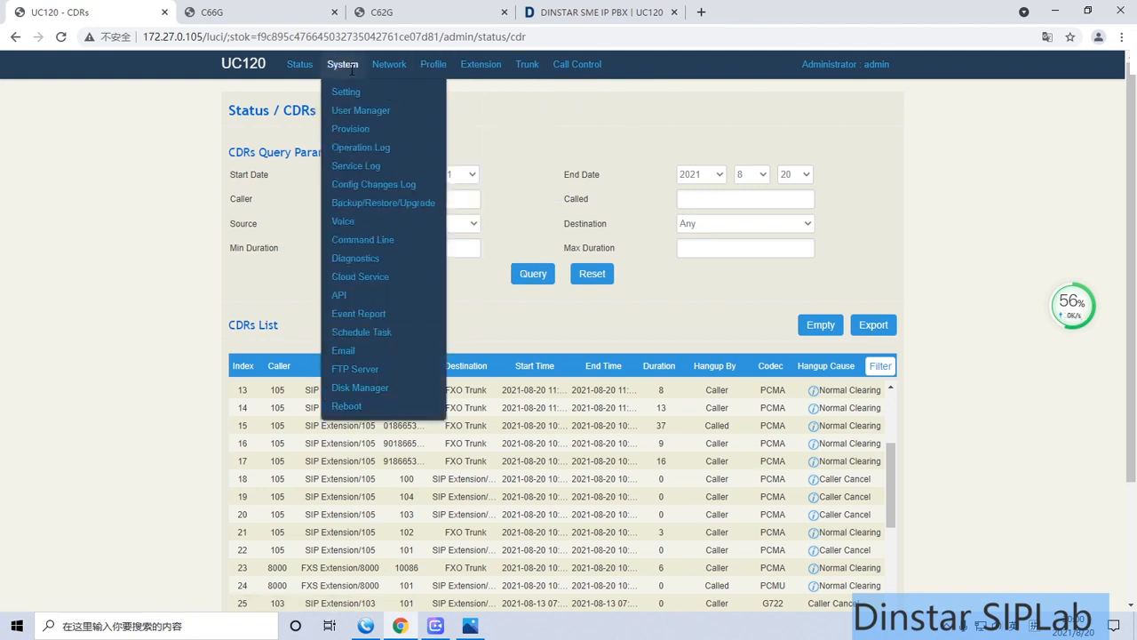
mouse_move(285, 69)
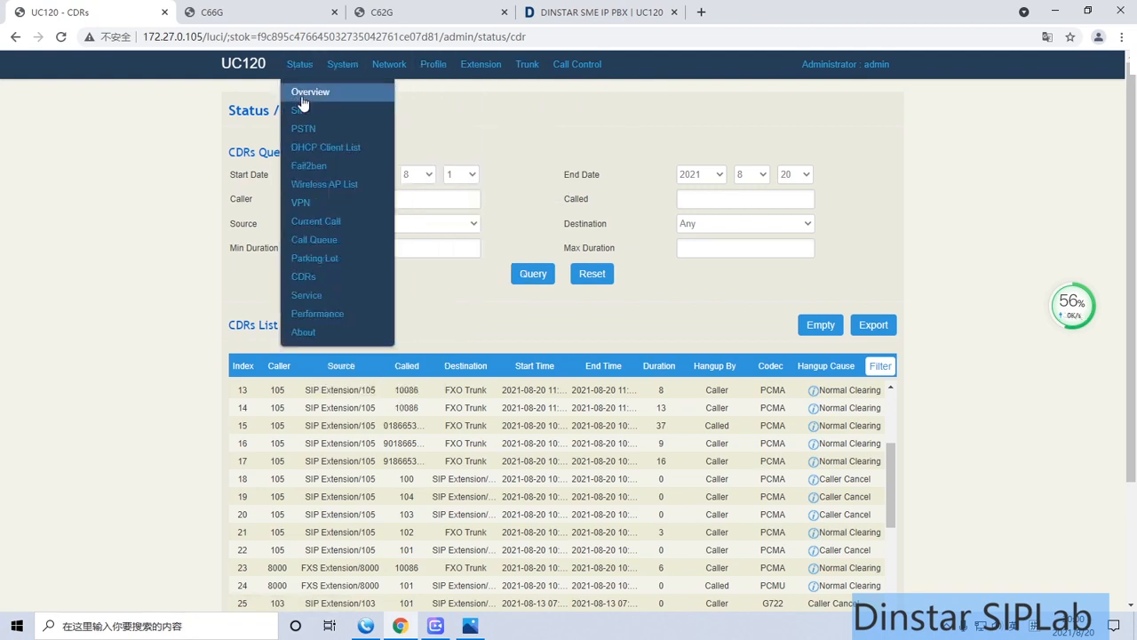
left_click(300, 111)
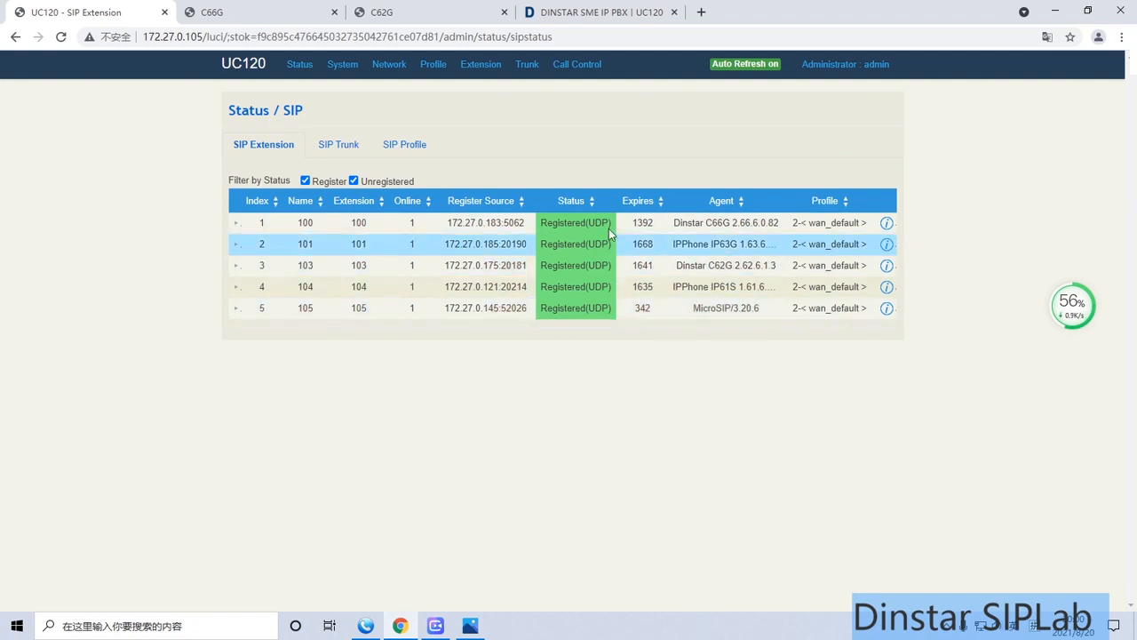
left_click(346, 148)
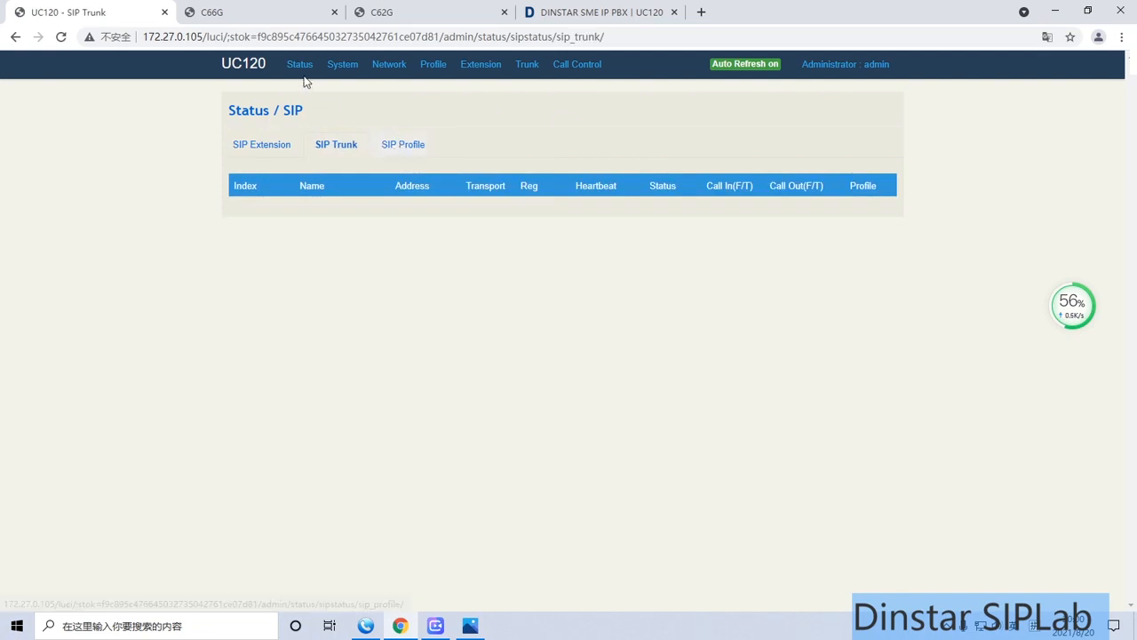
Open the PSTN status of the UC120 and refresh it to check the FXS and FXO port states
mouse_move(300, 66)
left_click(307, 123)
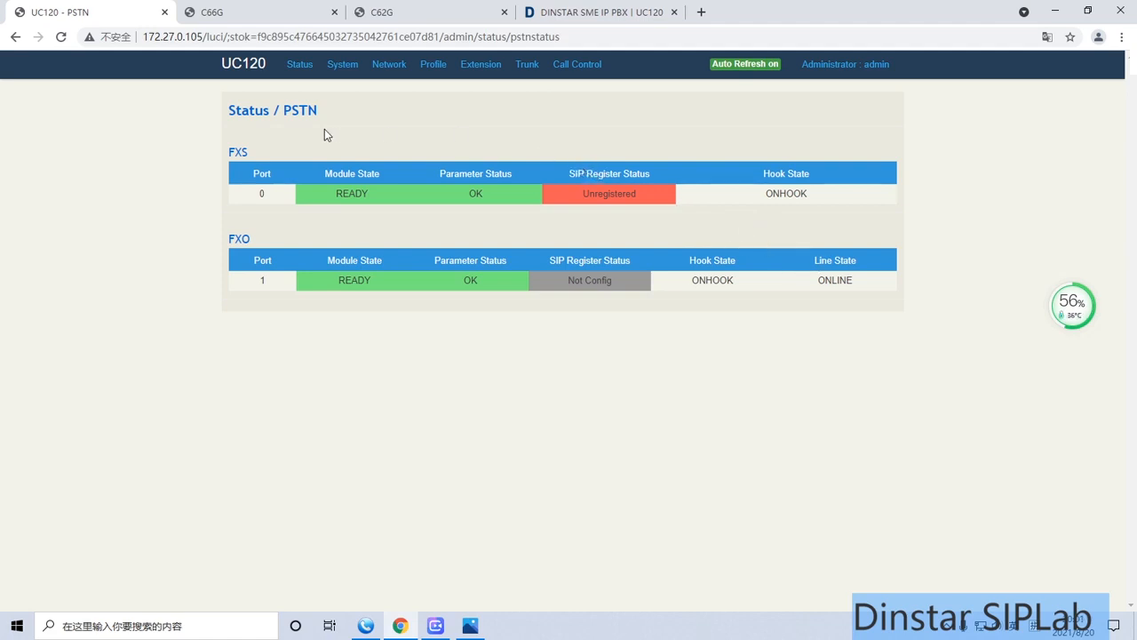
left_click(60, 36)
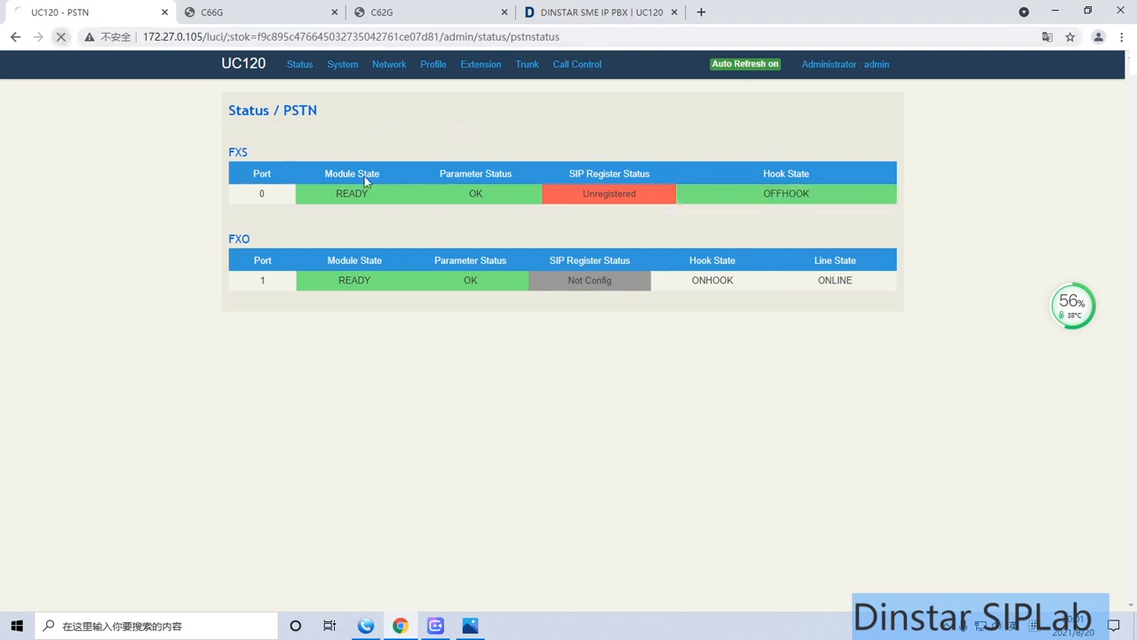